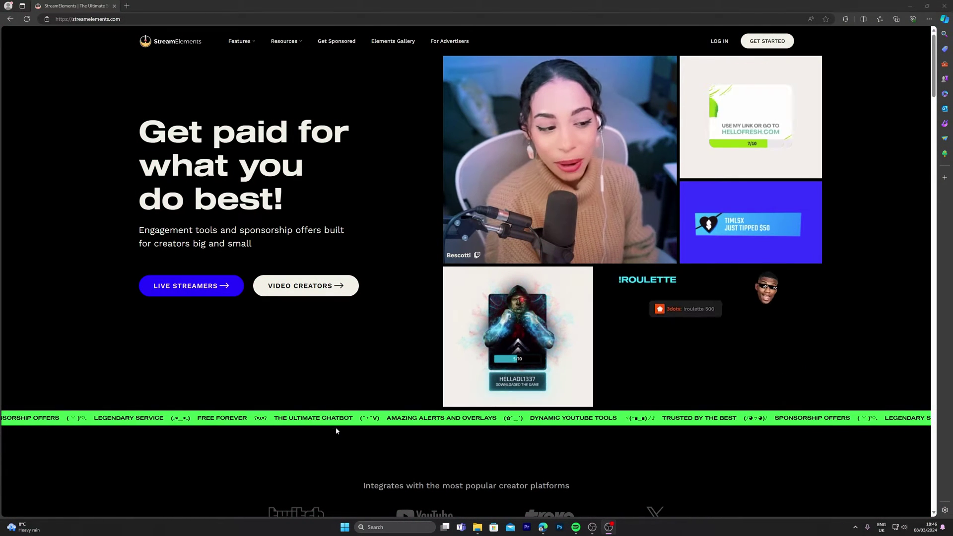
# Step: Bring up the StreamElements login options from the home page
pyautogui.click(718, 42)
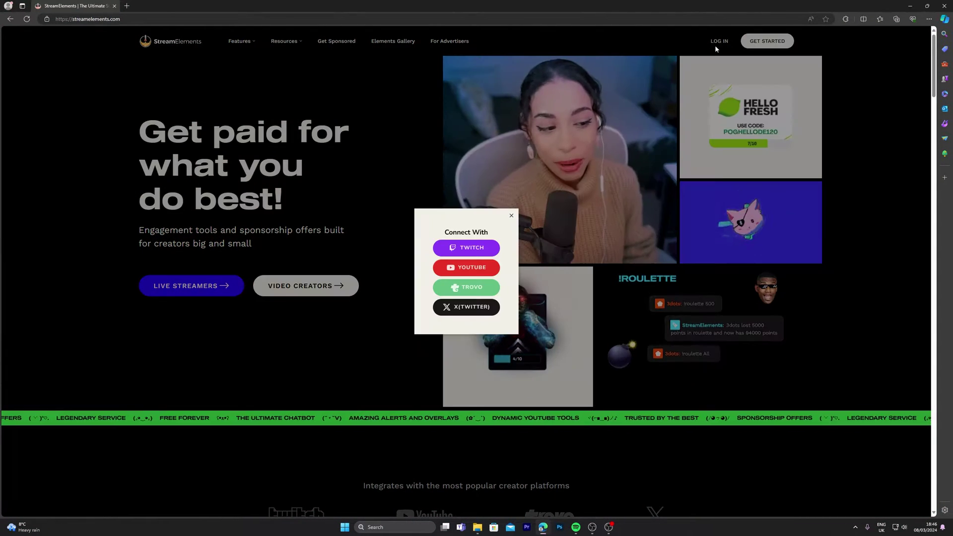
# Step: Sign in with Twitch and open the overlay themes gallery under Streaming tools
pyautogui.click(469, 248)
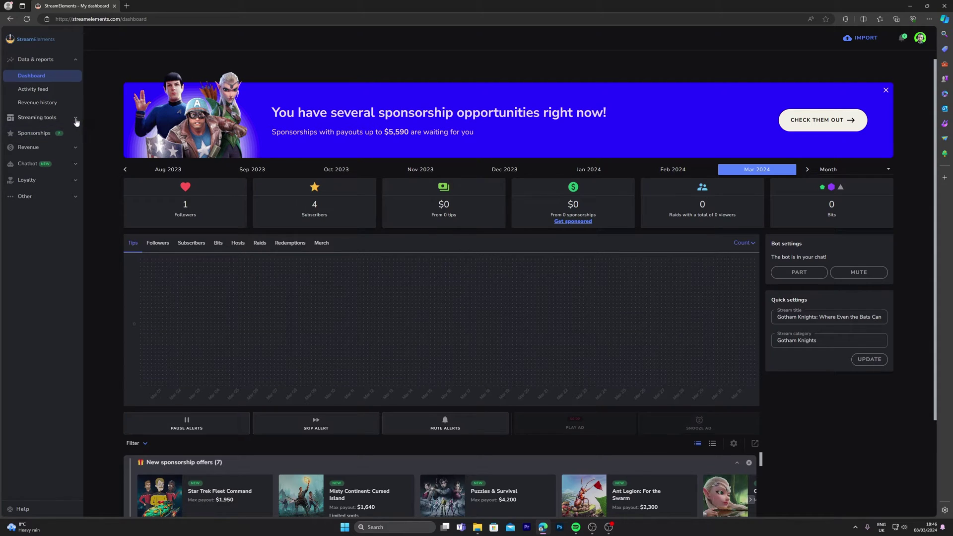
pyautogui.click(74, 117)
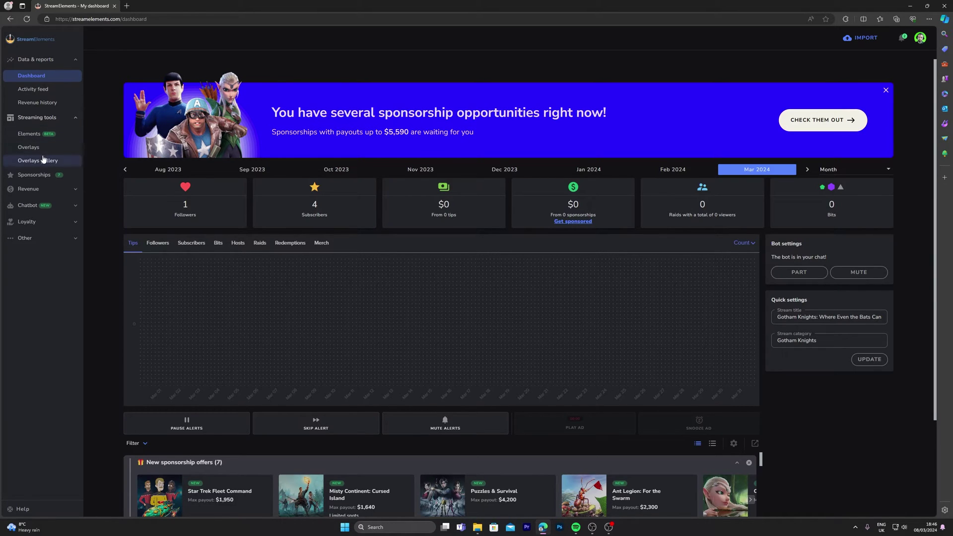
pyautogui.click(41, 163)
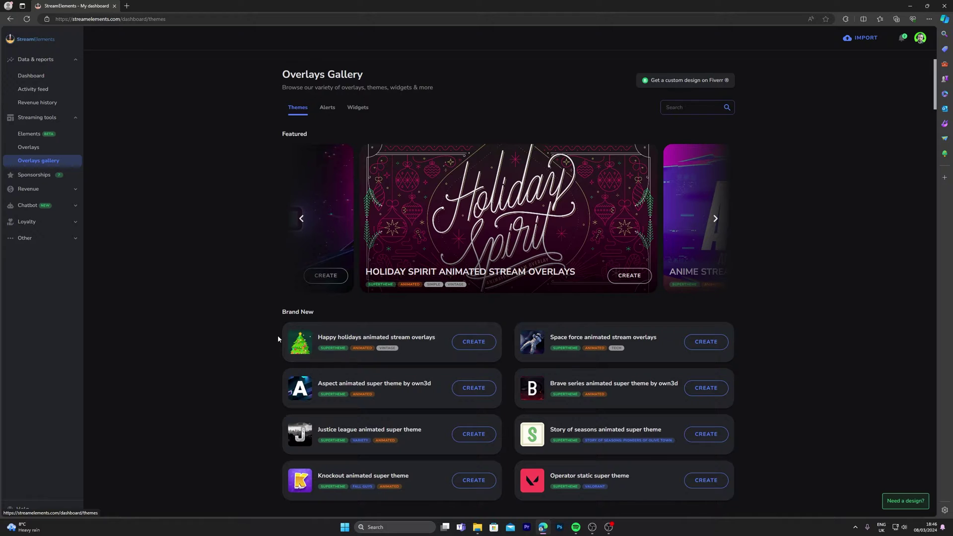
# Step: Search the gallery for the Pixelart theme, then go to My Overlays
pyautogui.scroll(-8, 278, 339)
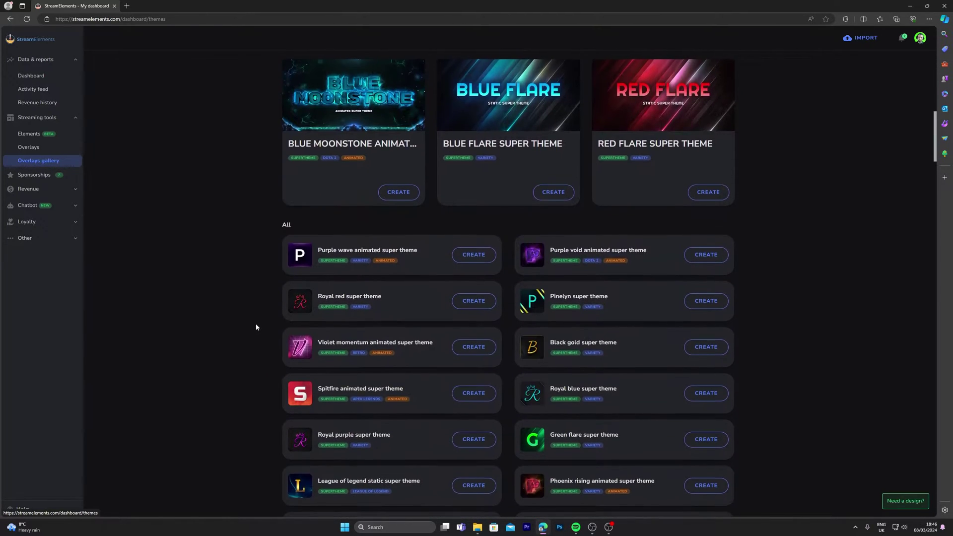
pyautogui.scroll(10, 255, 326)
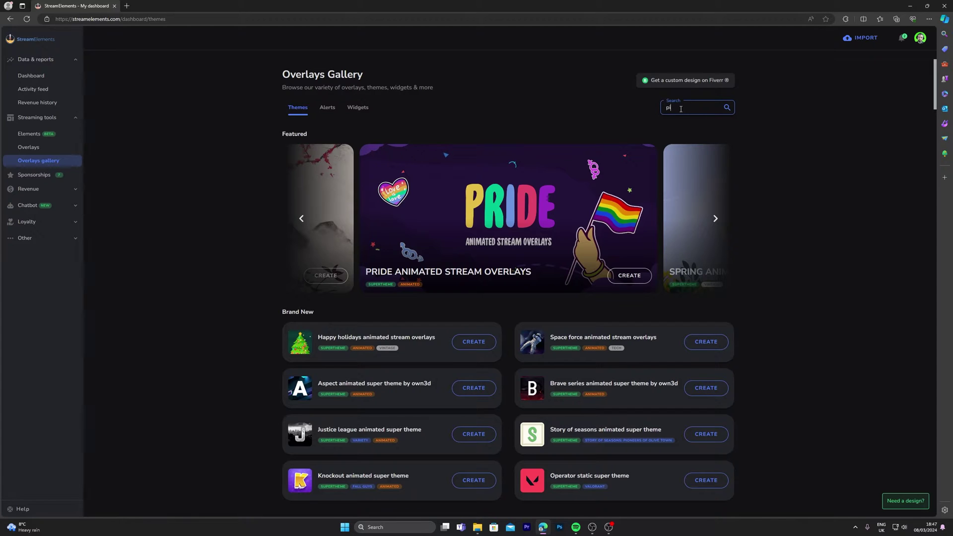
pyautogui.write('lart')
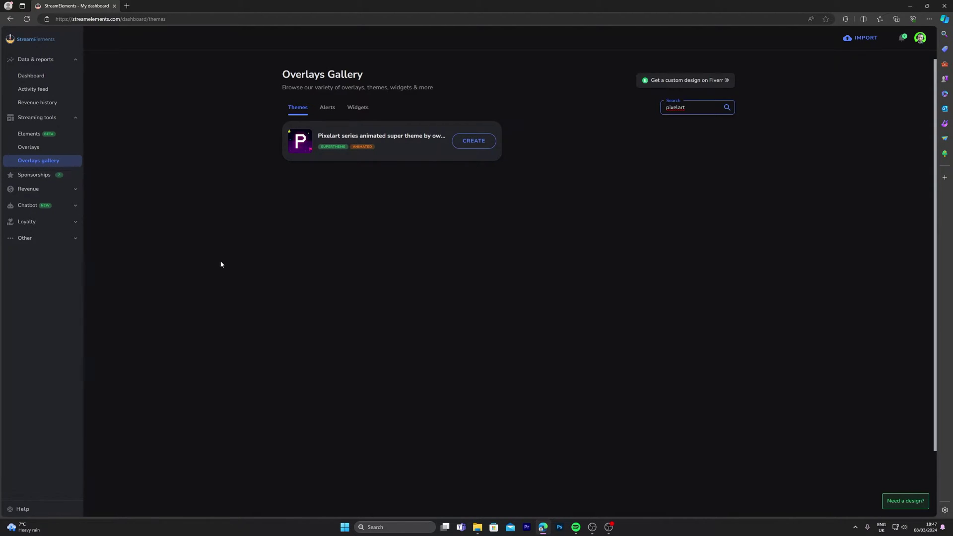
pyautogui.click(31, 150)
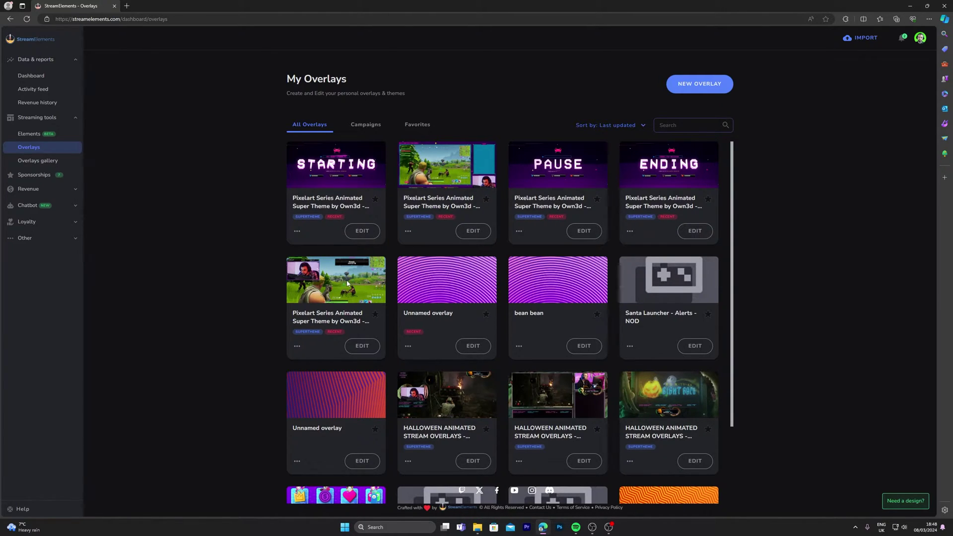
# Step: Edit the first Pixelart Series card, the STARTING overlay
pyautogui.click(362, 232)
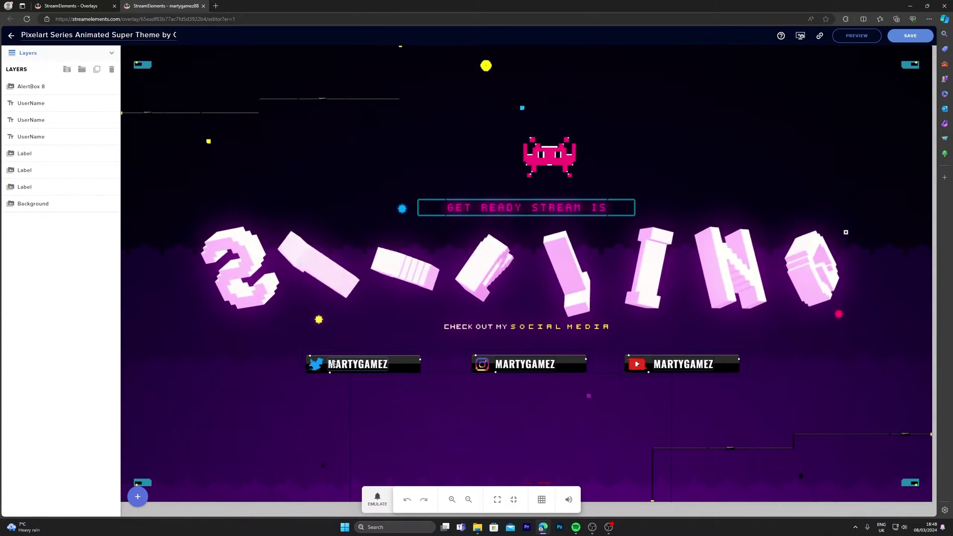
pyautogui.click(27, 105)
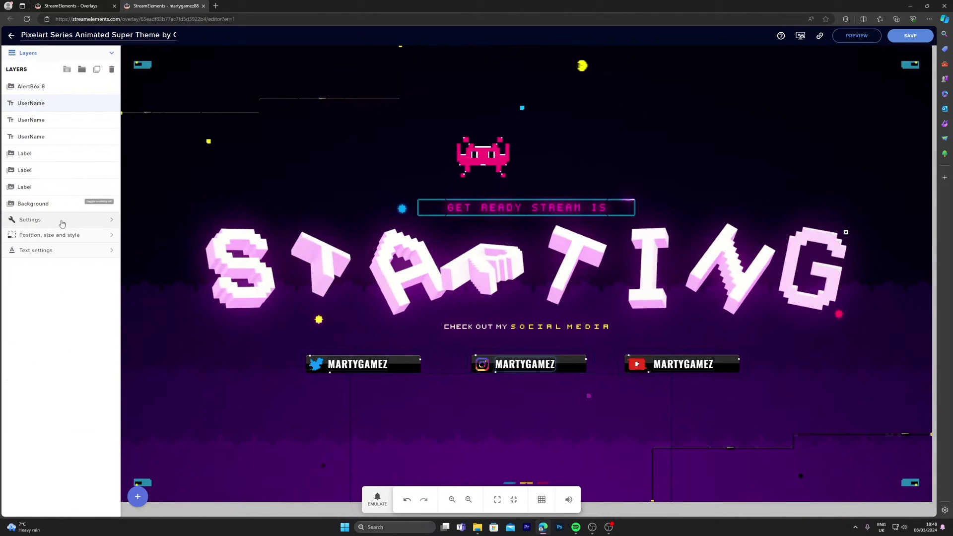
pyautogui.click(61, 222)
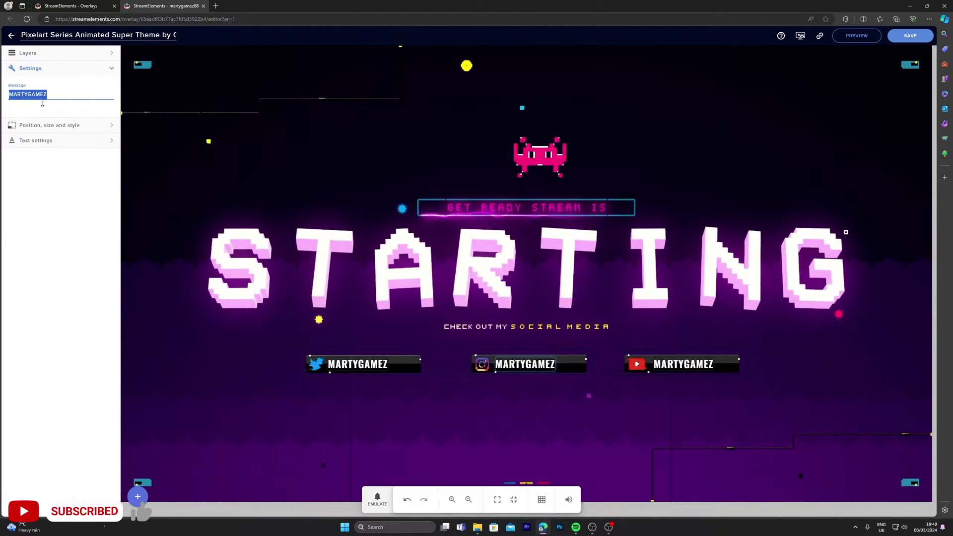
pyautogui.click(111, 68)
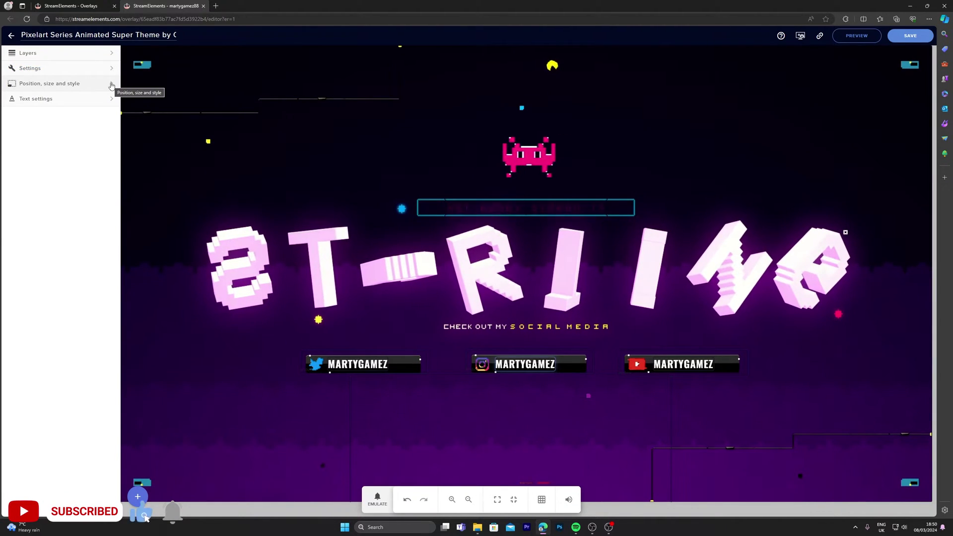
pyautogui.click(111, 84)
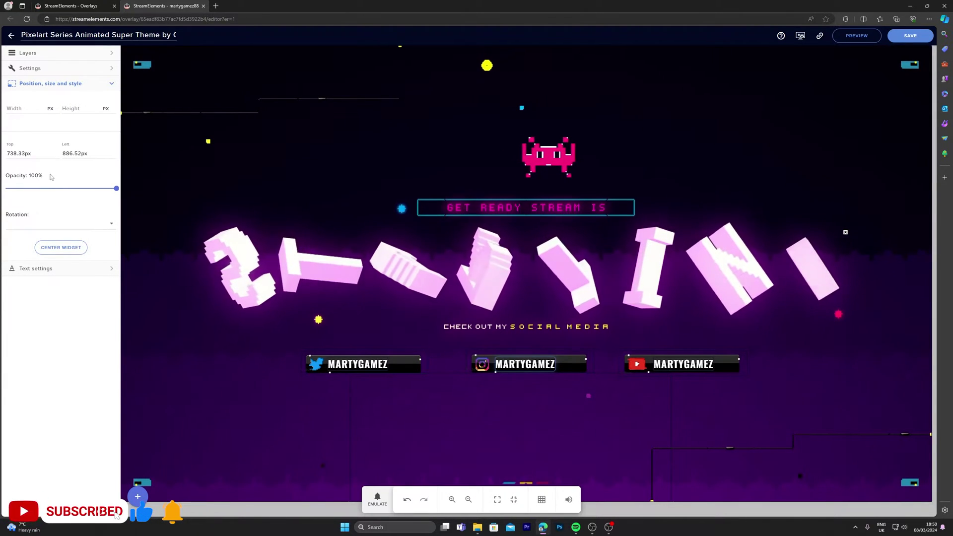
pyautogui.click(110, 85)
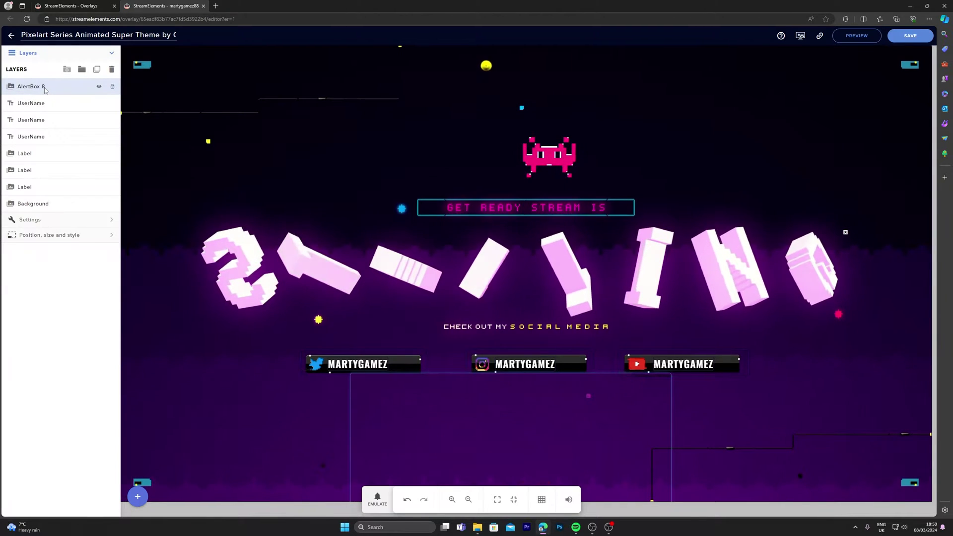
# Step: Emulate a follower alert, save the STARTING overlay and copy its overlay URL
pyautogui.click(377, 498)
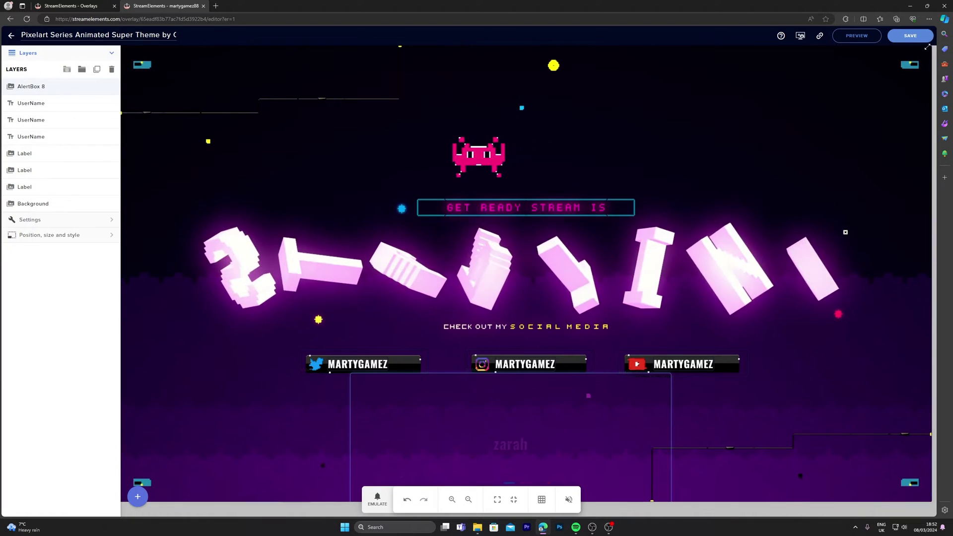
pyautogui.click(910, 37)
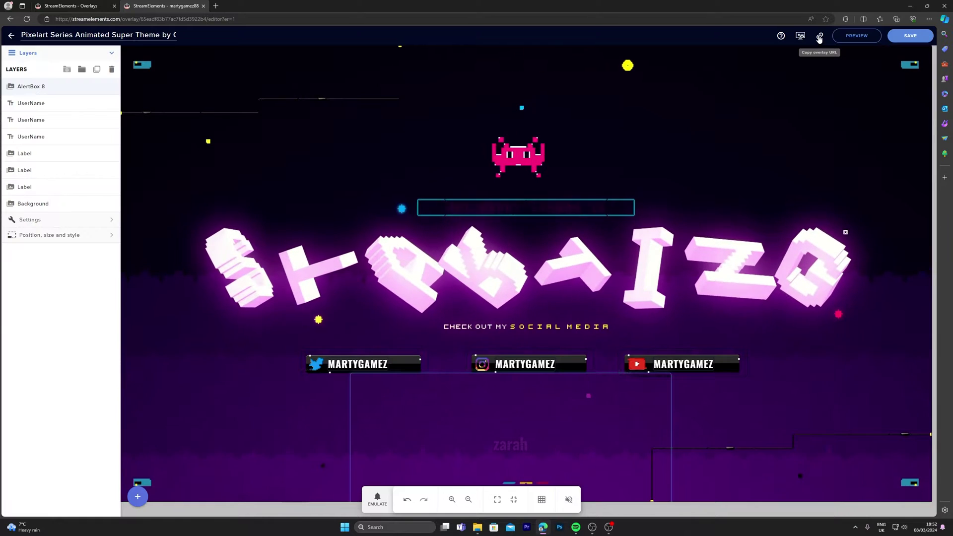
pyautogui.click(820, 37)
pyautogui.click(845, 66)
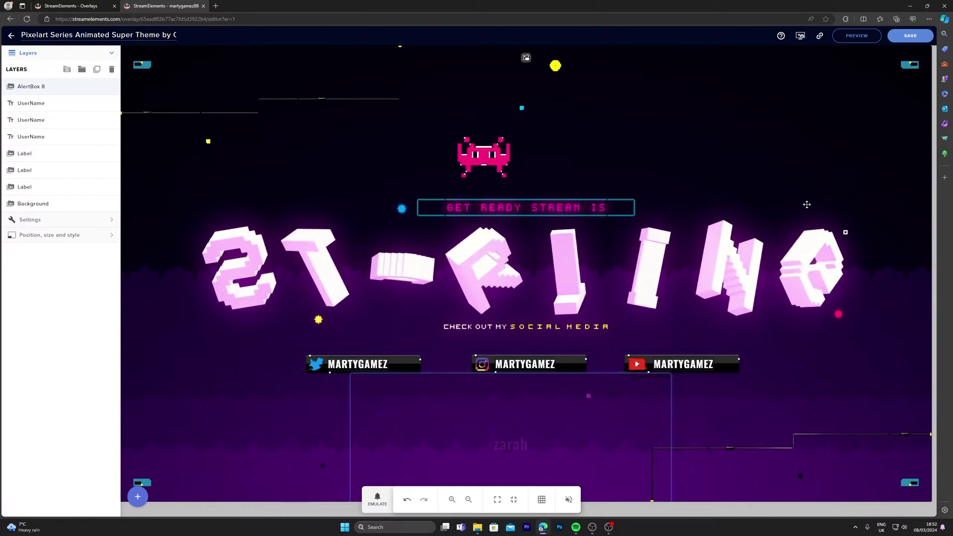
# Step: Add a 1920×1080 browser source 'starting' with the pasted overlay URL and OBS-controlled audio
pyautogui.hotkey('alt', 'Tab')
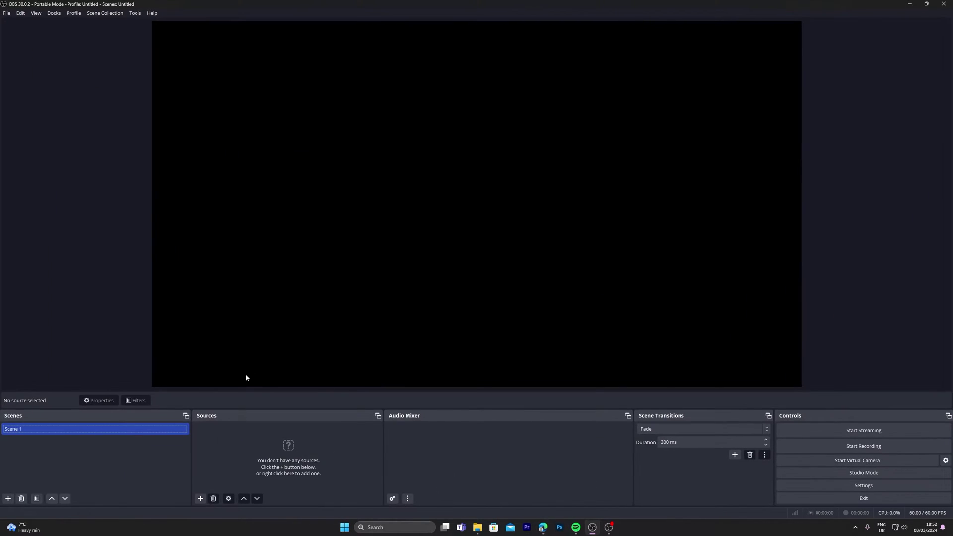
pyautogui.click(200, 500)
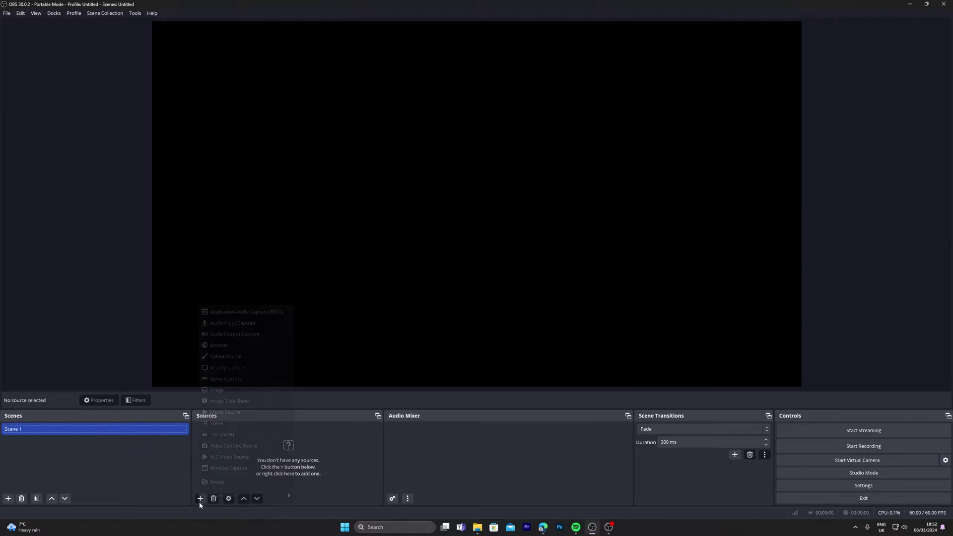
pyautogui.click(225, 350)
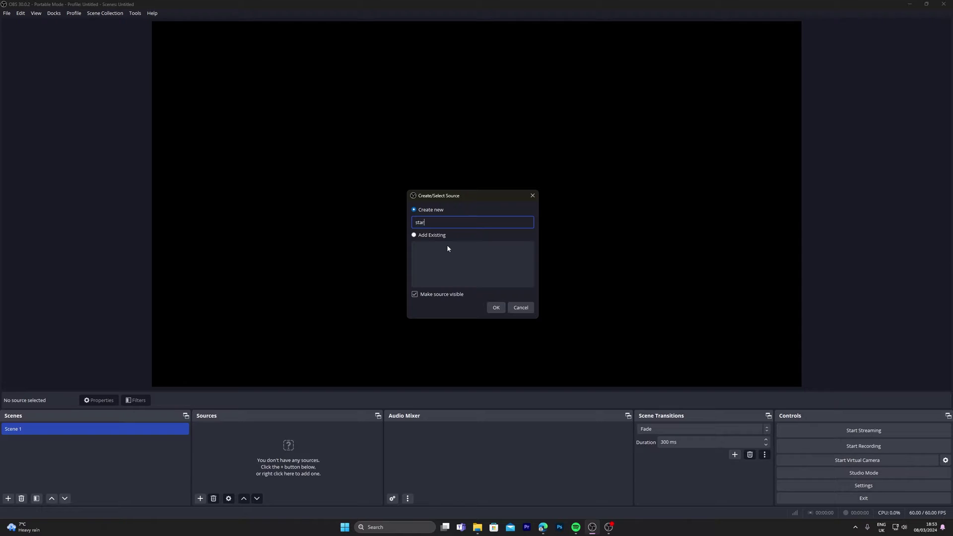
pyautogui.click(496, 309)
pyautogui.tripleClick(477, 274)
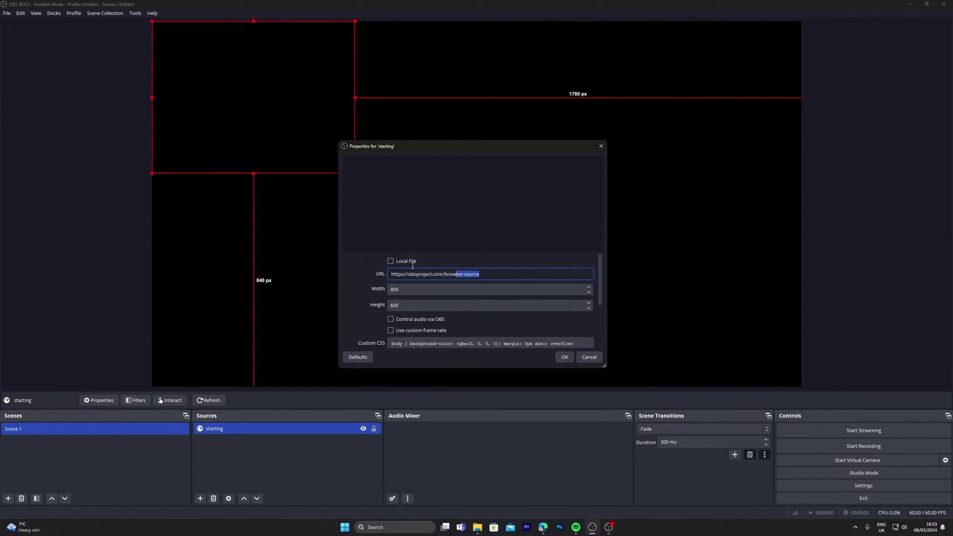
pyautogui.hotkey('ctrl', 'v')
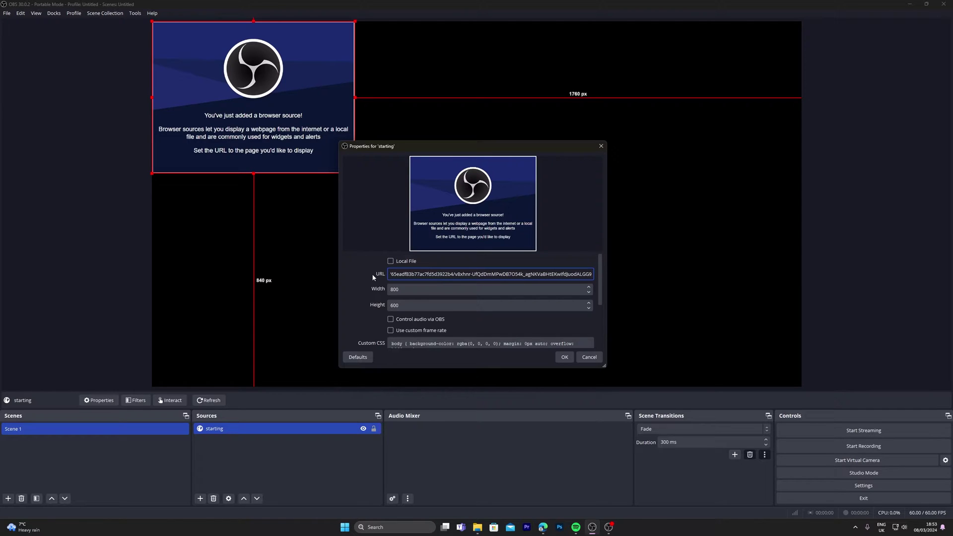
pyautogui.press('Tab')
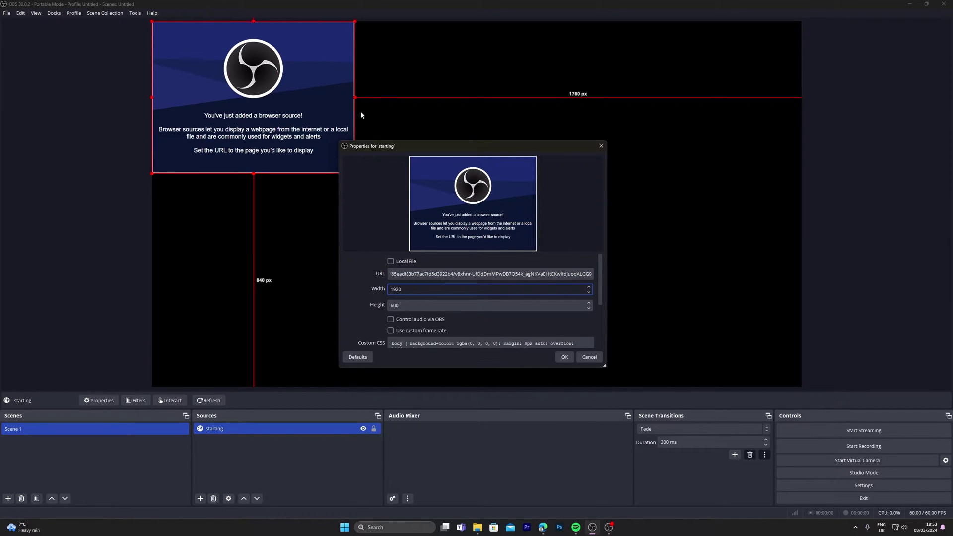
pyautogui.click(404, 303)
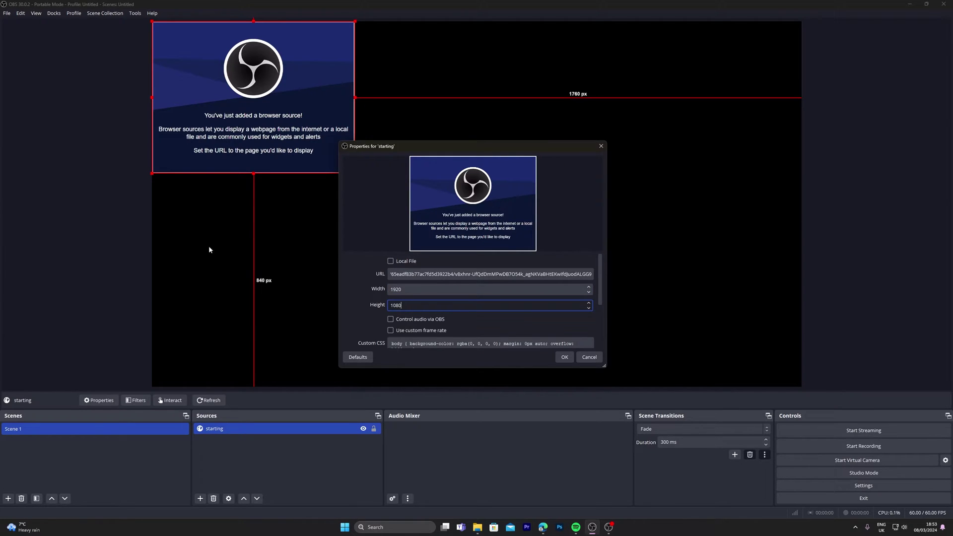
pyautogui.scroll(-1, 382, 256)
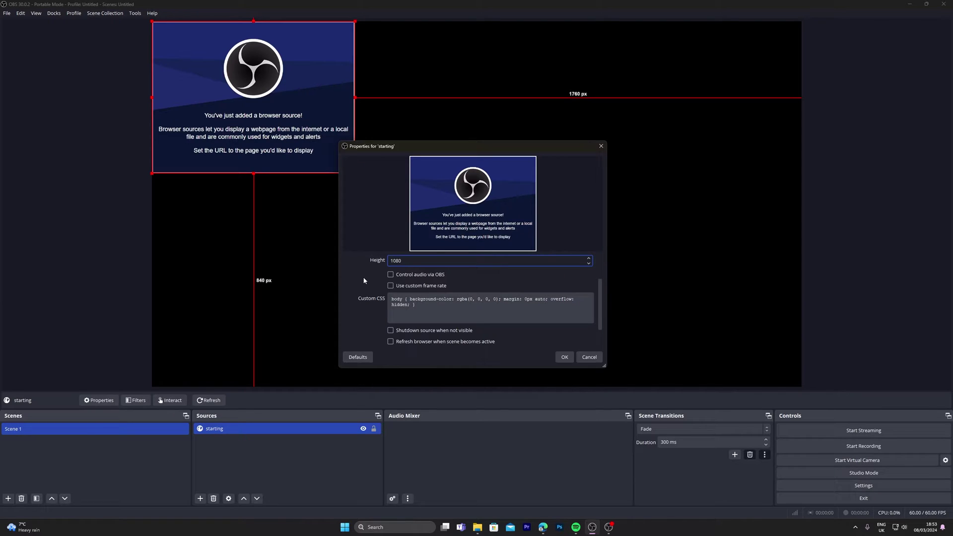
pyautogui.click(390, 275)
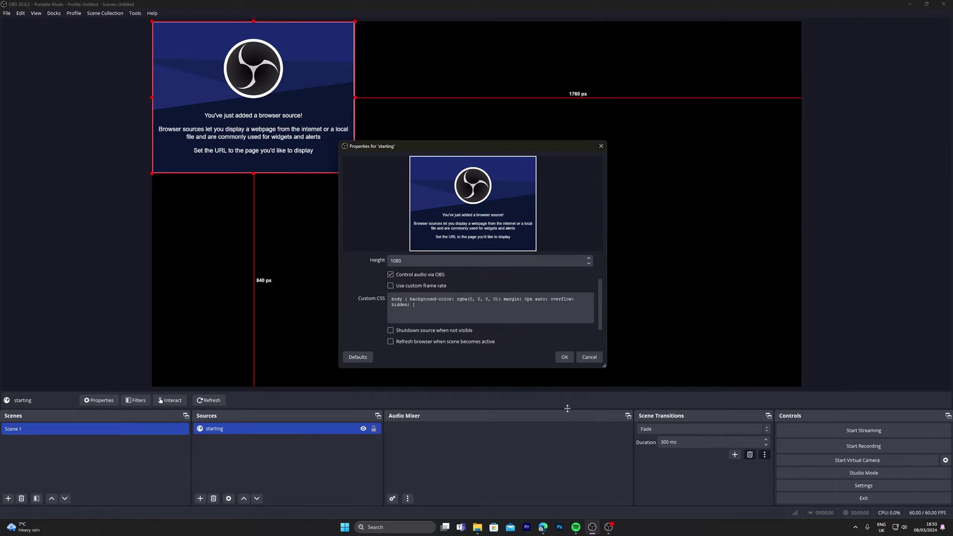
# Step: Apply the source settings and fit the starting overlay to the full canvas
pyautogui.click(564, 358)
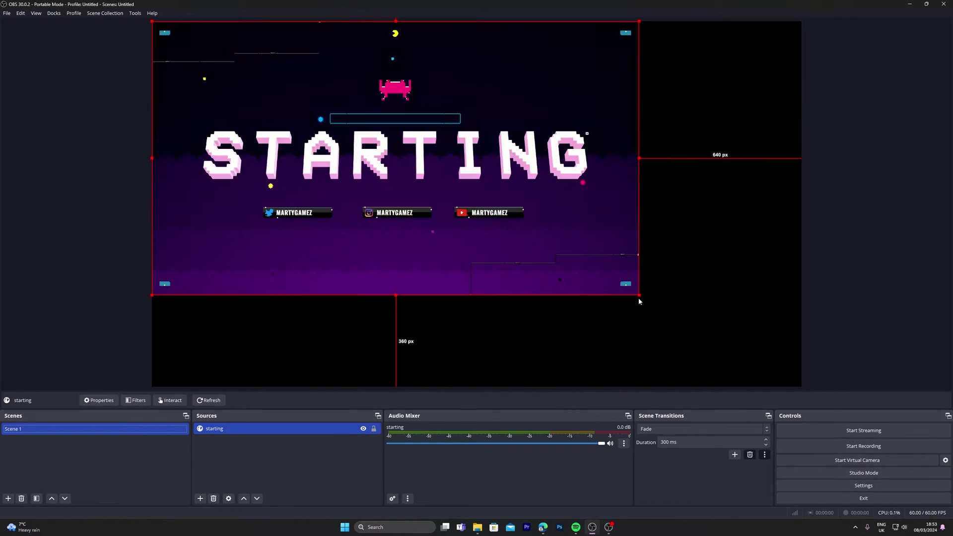
pyautogui.click(451, 257)
pyautogui.click(452, 257)
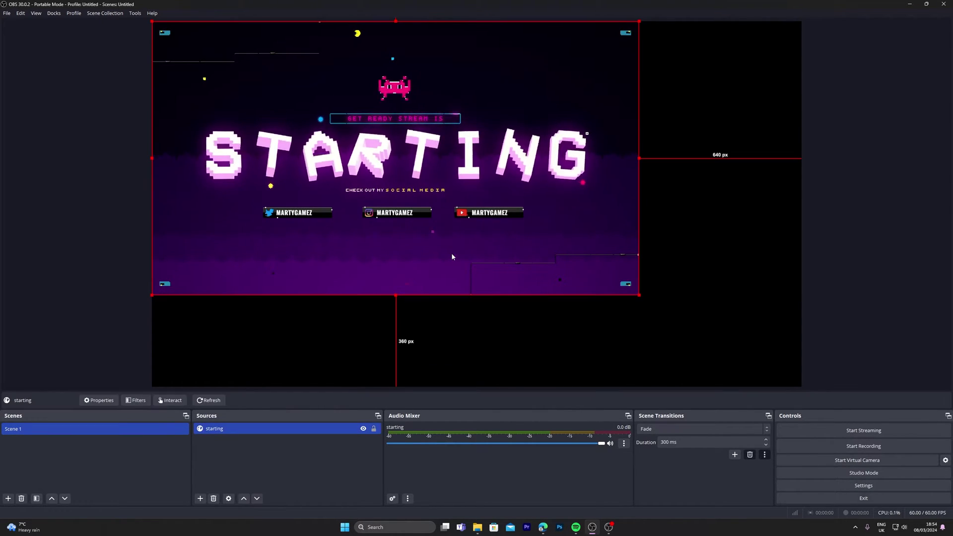
pyautogui.rightClick(452, 254)
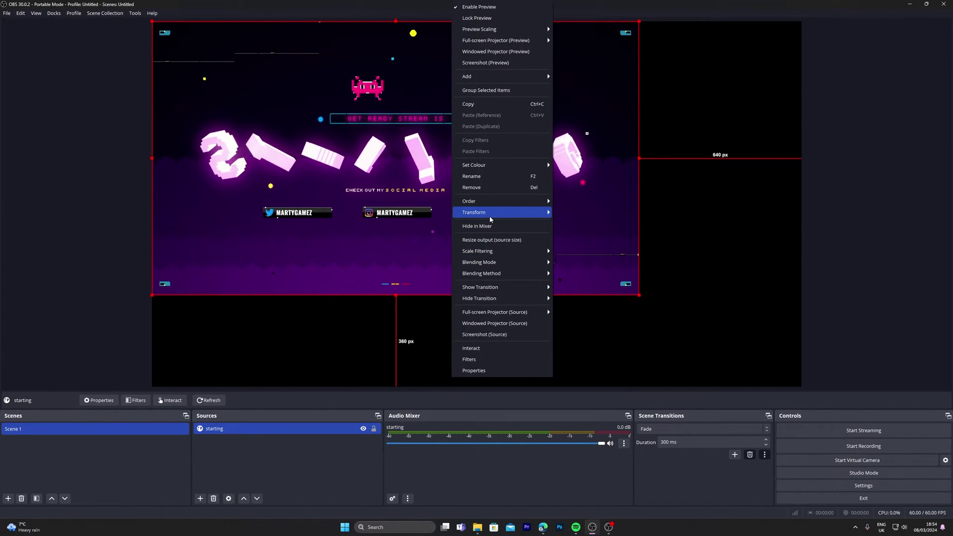
pyautogui.moveTo(484, 213)
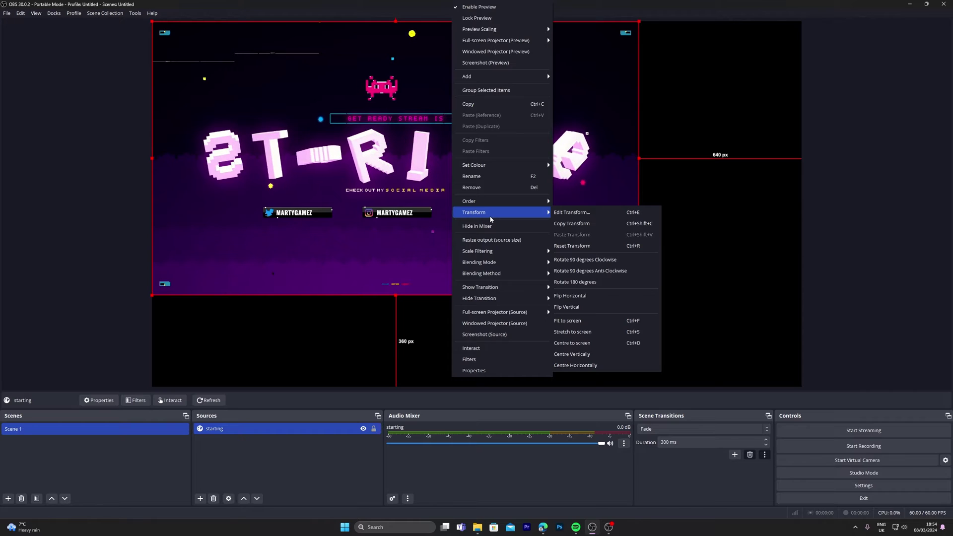
pyautogui.click(596, 322)
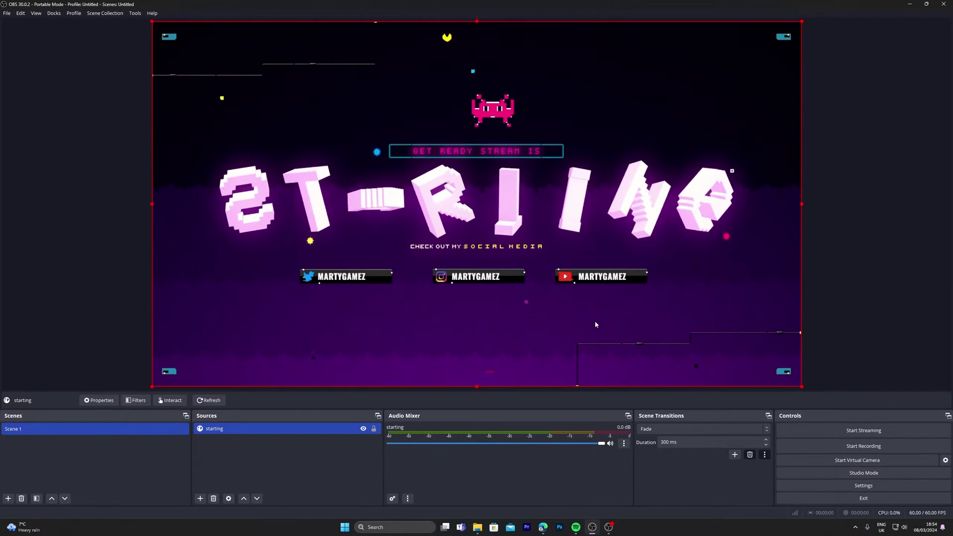
# Step: Rename Scene 1 to 'Starting'
pyautogui.rightClick(53, 430)
pyautogui.click(90, 315)
pyautogui.write('Starting')
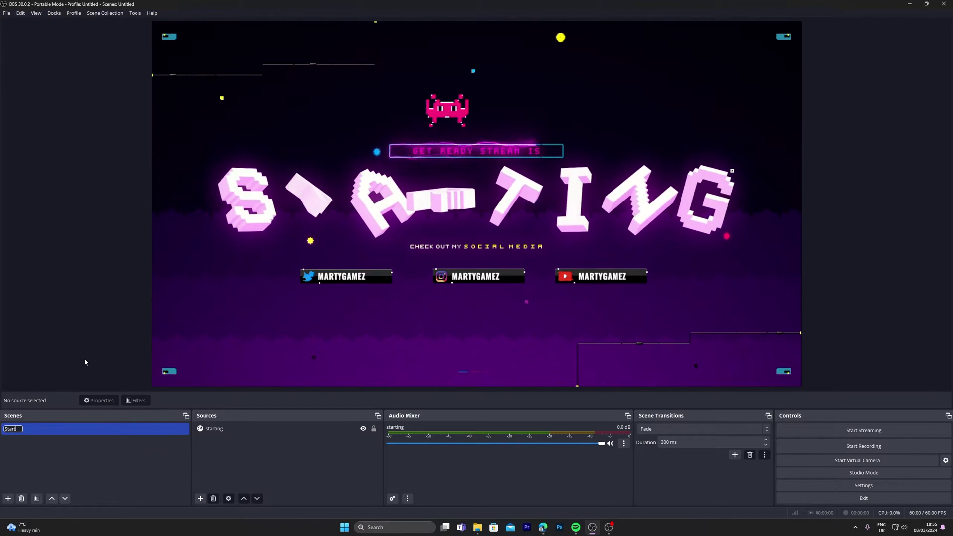
pyautogui.press('Return')
# Step: Add a new empty scene named 'just chartting'
pyautogui.click(8, 498)
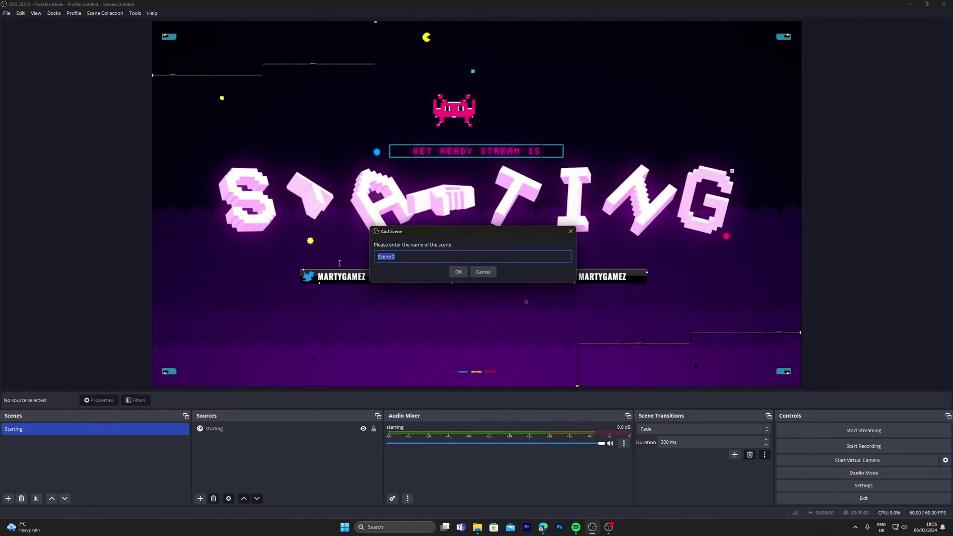
pyautogui.write('just chartting')
pyautogui.press('Return')
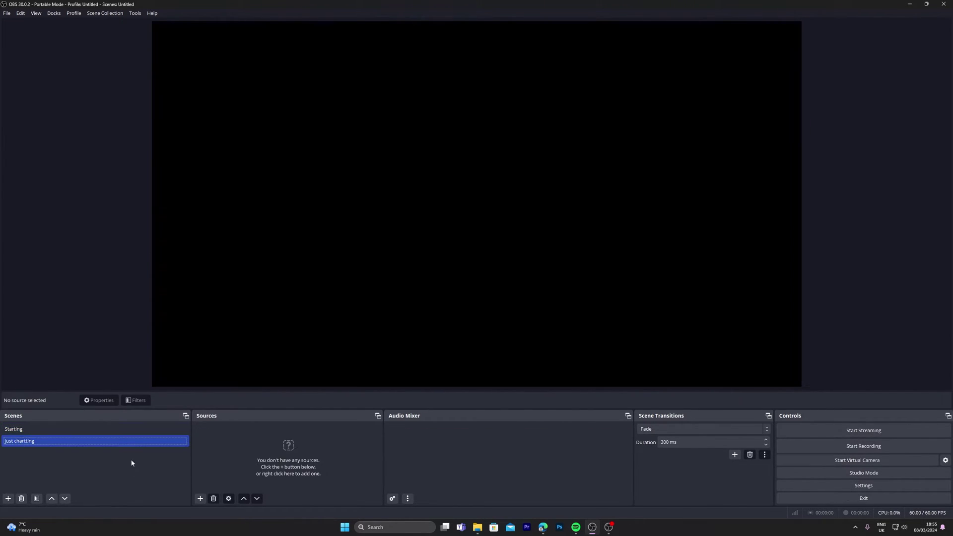
# Step: Save the starting overlay and open the second Pixelart overlay, WAITING FOR THE GAME, for editing
pyautogui.click(543, 527)
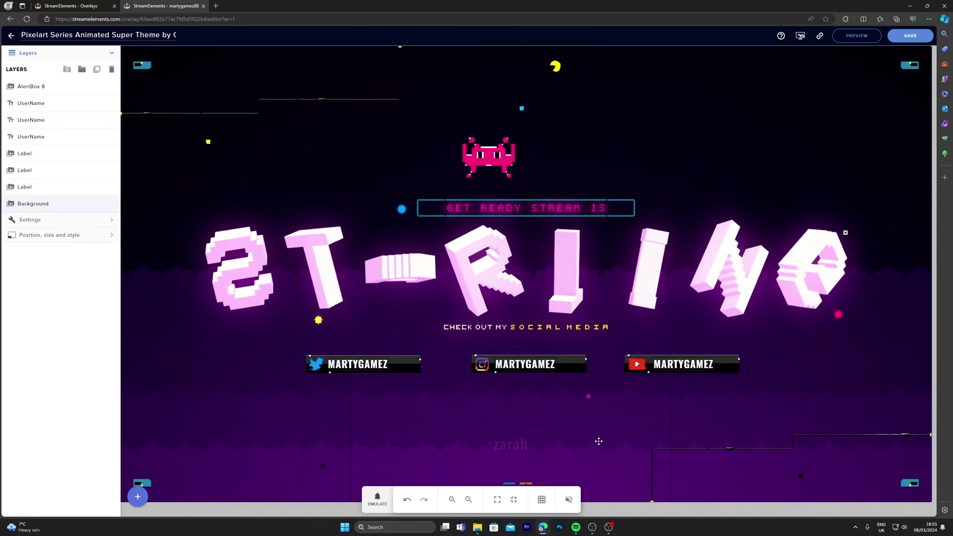
pyautogui.click(901, 35)
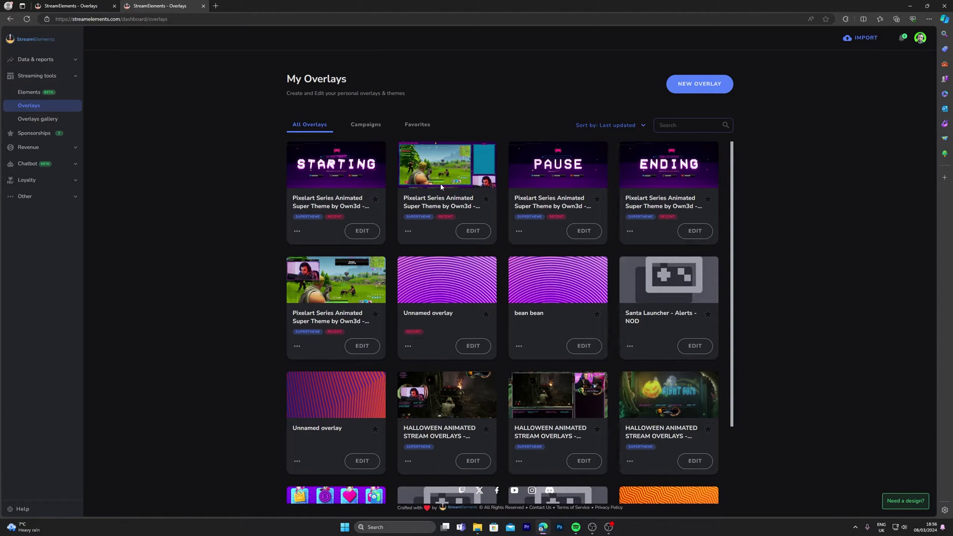
pyautogui.click(474, 233)
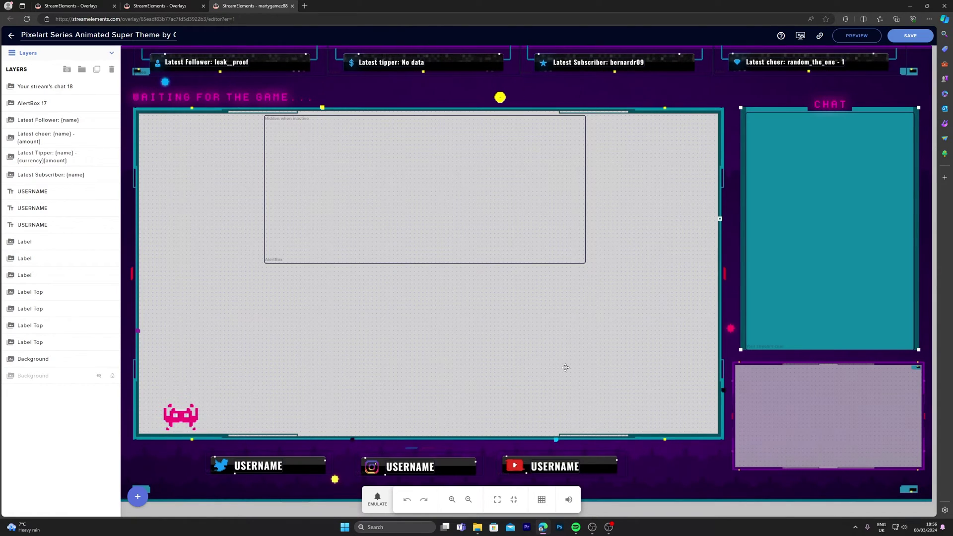
# Step: Change the USERNAME labels to MARTYGAMEZ, save the chat overlay and copy its URL
pyautogui.doubleClick(556, 473)
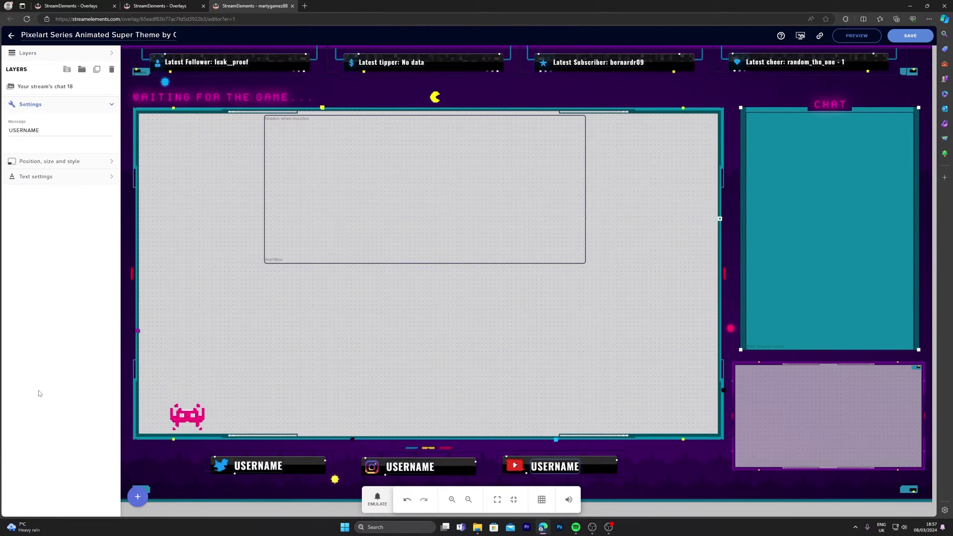
pyautogui.hotkey('ctrl', 'a')
pyautogui.write('MARTYG')
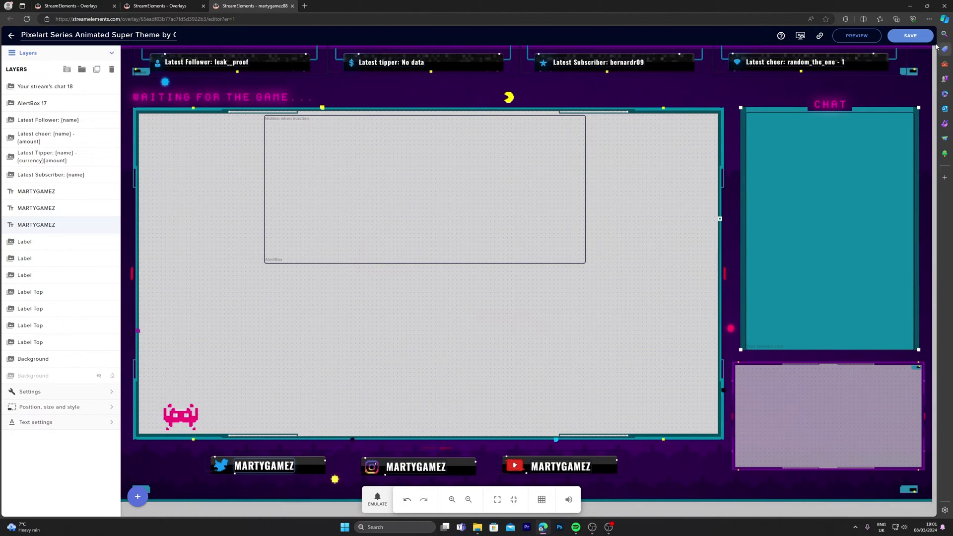
pyautogui.click(909, 36)
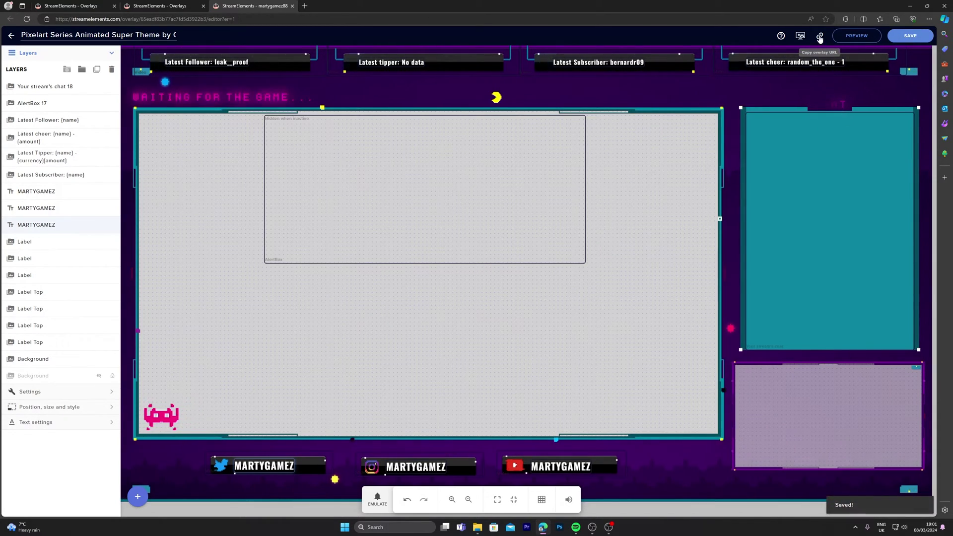
pyautogui.click(819, 36)
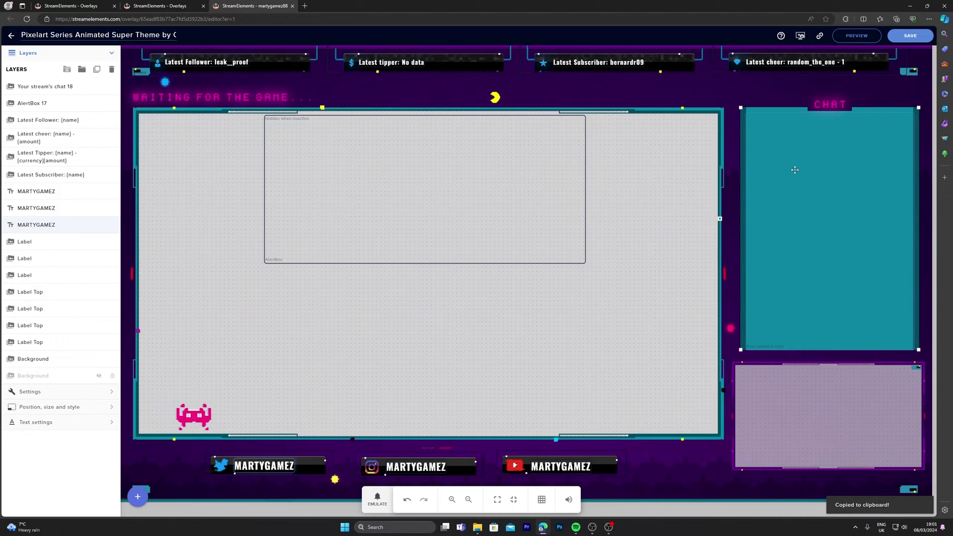
# Step: Add a browser source named 'just chatting' to the second OBS scene
pyautogui.click(592, 529)
pyautogui.click(200, 499)
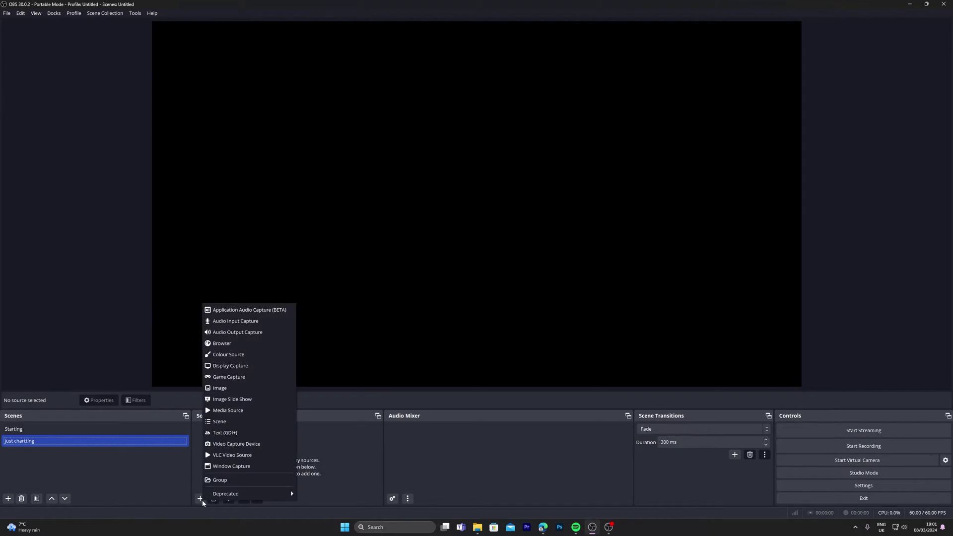
pyautogui.click(238, 343)
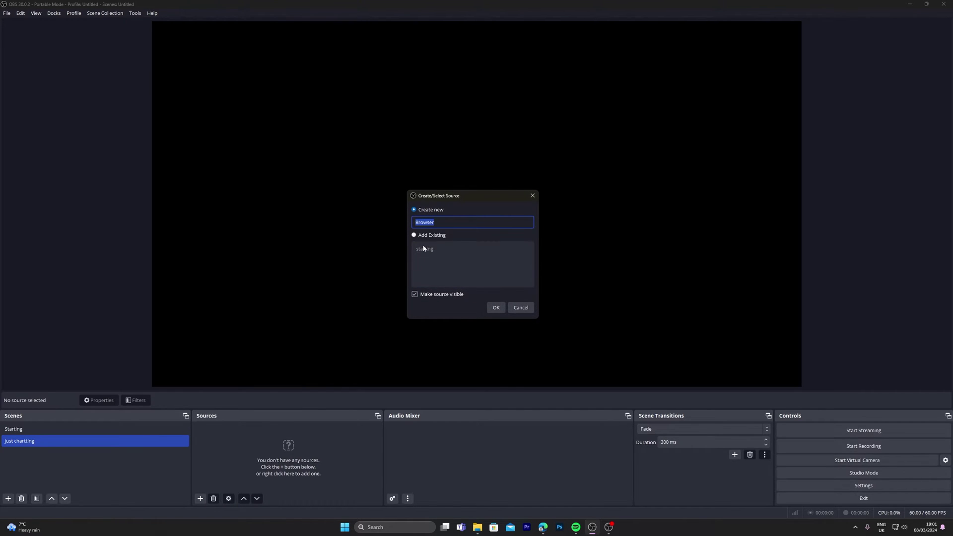
pyautogui.write('just chatting')
pyautogui.click(496, 307)
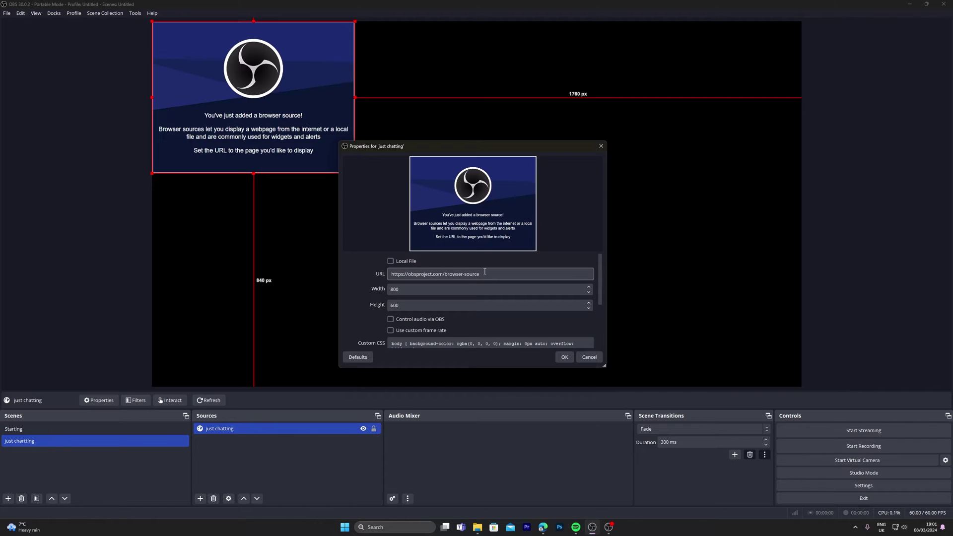
# Step: Paste the overlay URL, set size 1920×1080, enable OBS audio control and apply
pyautogui.tripleClick(485, 271)
pyautogui.hotkey('ctrl', 'v')
pyautogui.click(398, 288)
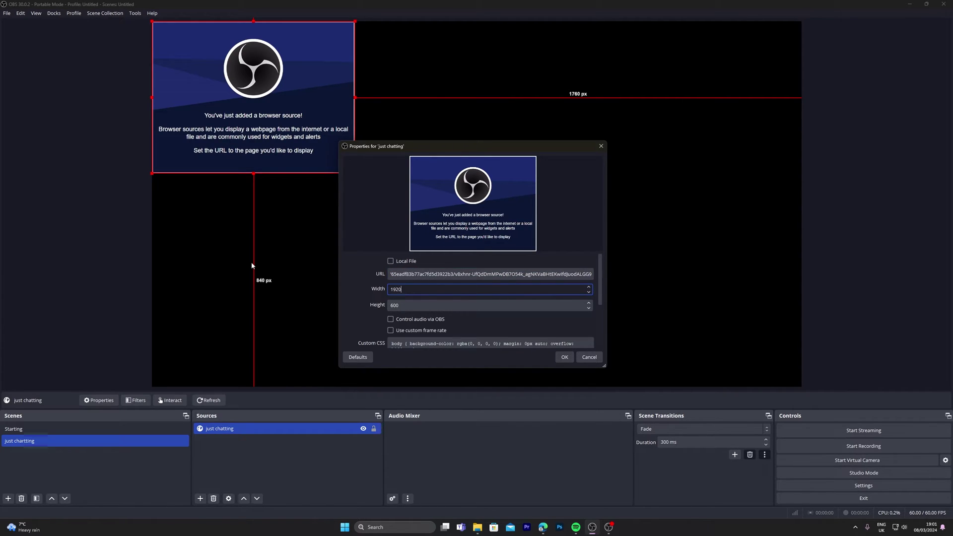
pyautogui.write('1920')
pyautogui.click(404, 306)
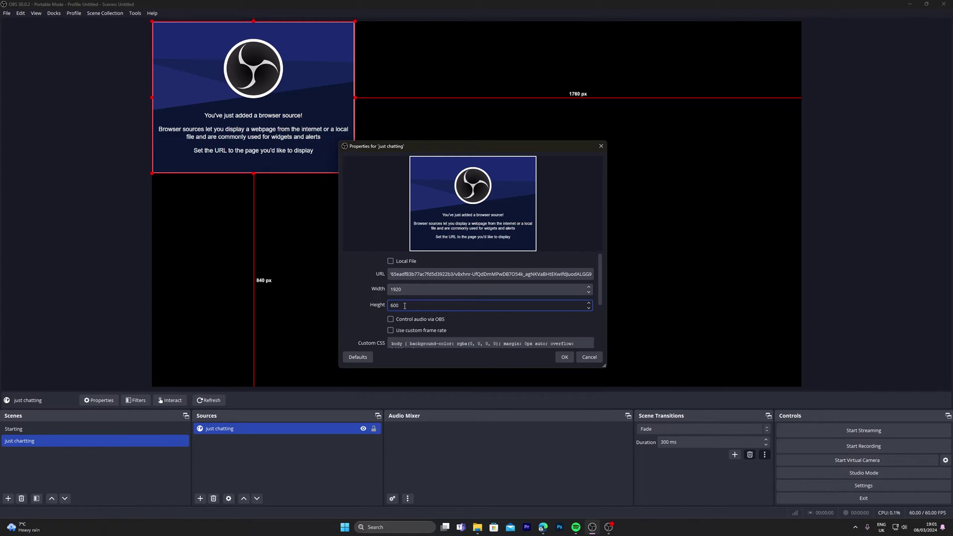
pyautogui.write('1080')
pyautogui.click(391, 319)
pyautogui.scroll(-2, 497, 314)
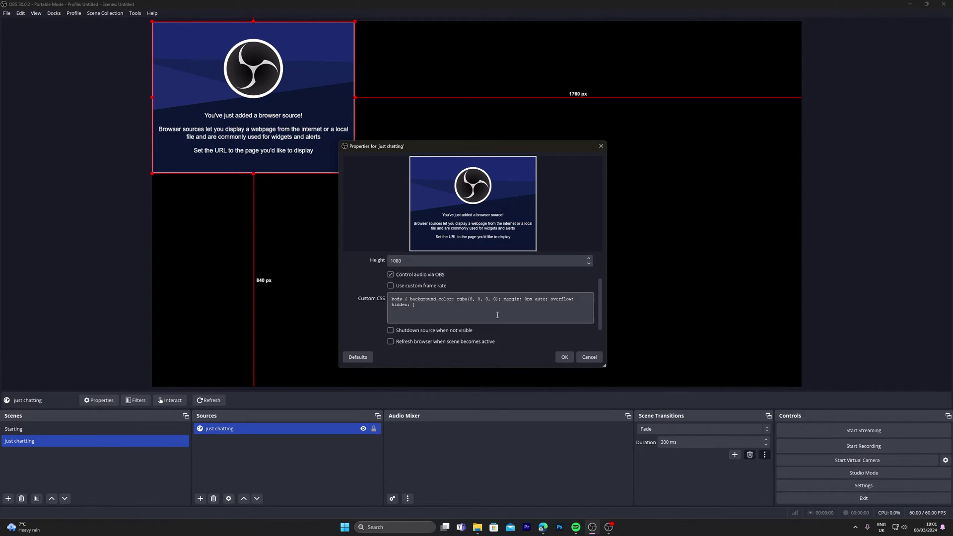
pyautogui.scroll(-1, 501, 323)
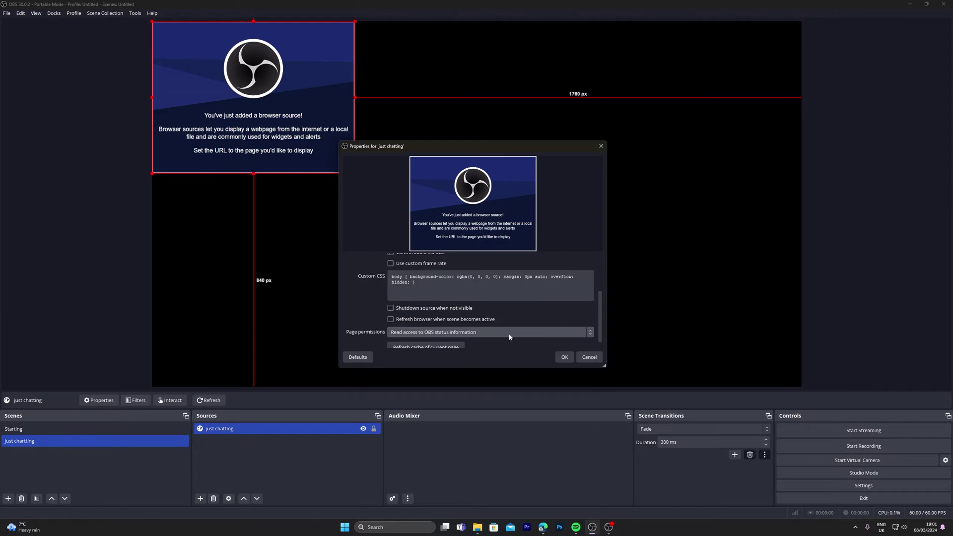
pyautogui.click(565, 358)
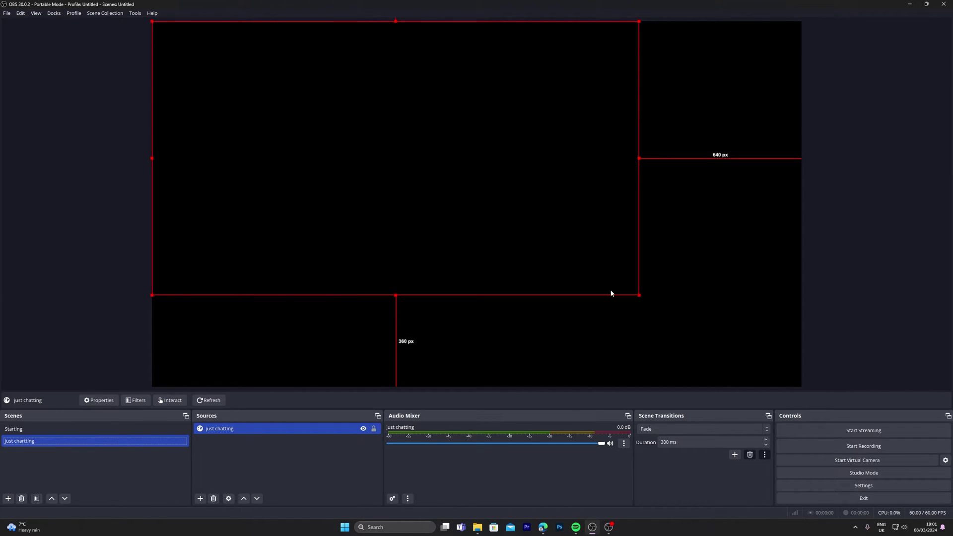
# Step: Fit the just chatting overlay to the whole canvas
pyautogui.rightClick(523, 248)
pyautogui.moveTo(563, 218)
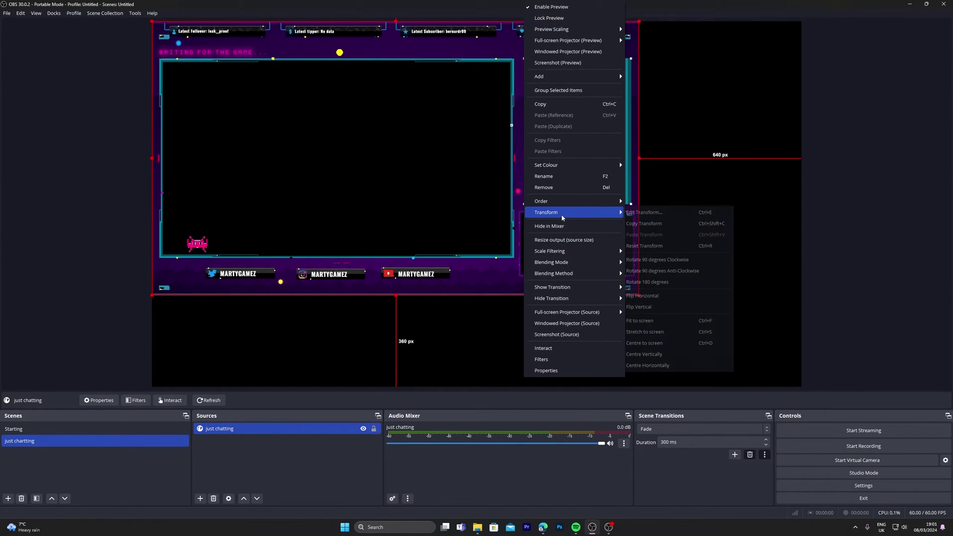
pyautogui.click(648, 321)
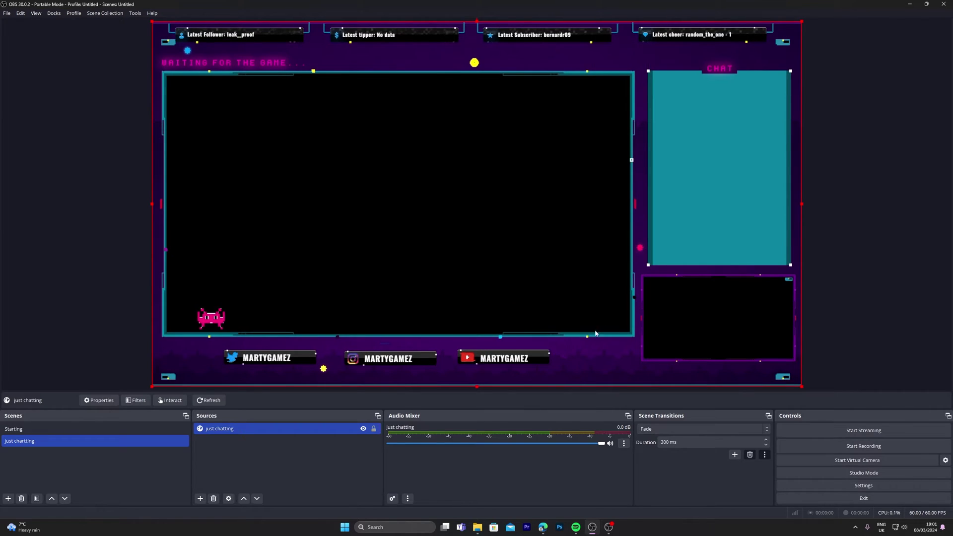
pyautogui.click(859, 334)
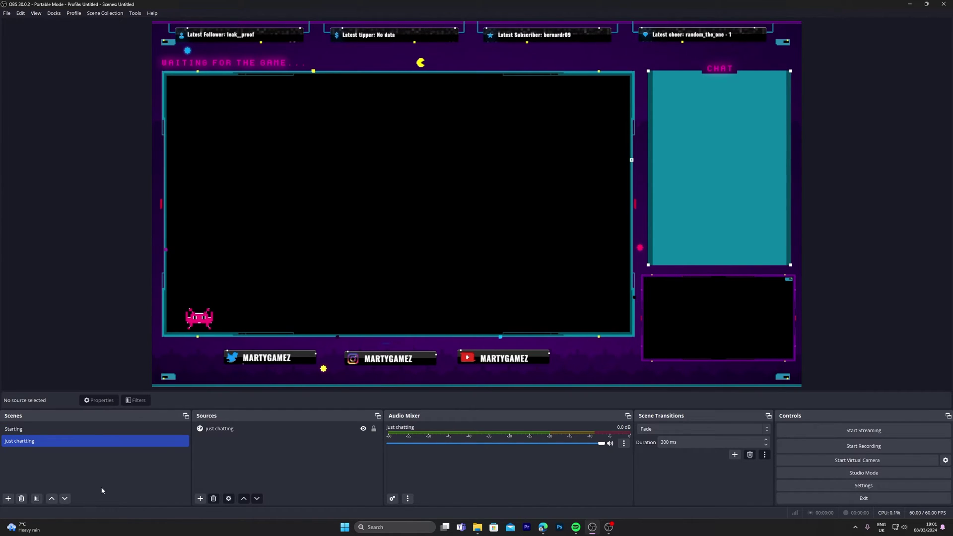
# Step: Add two new scenes named 'Gameplay' and 'BRB'
pyautogui.click(8, 499)
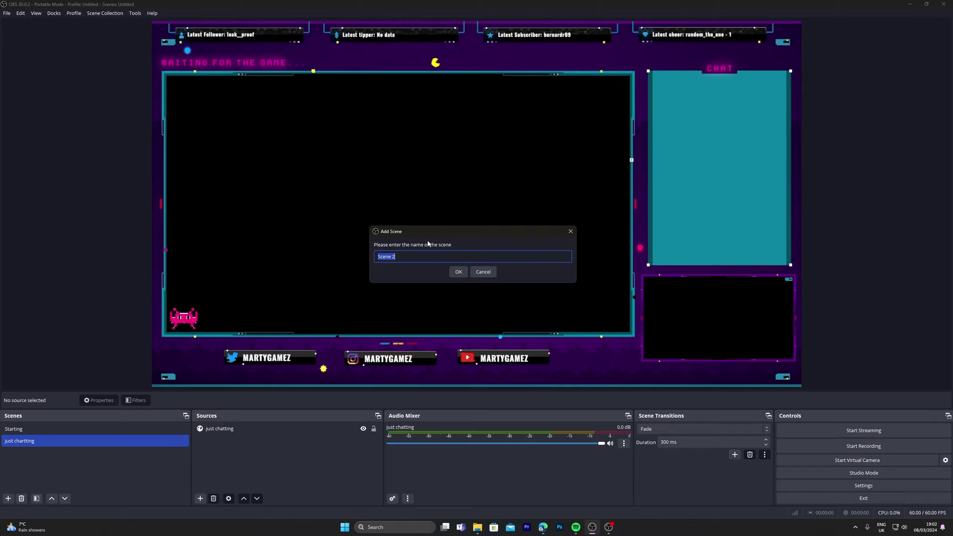
pyautogui.write('Gameplay')
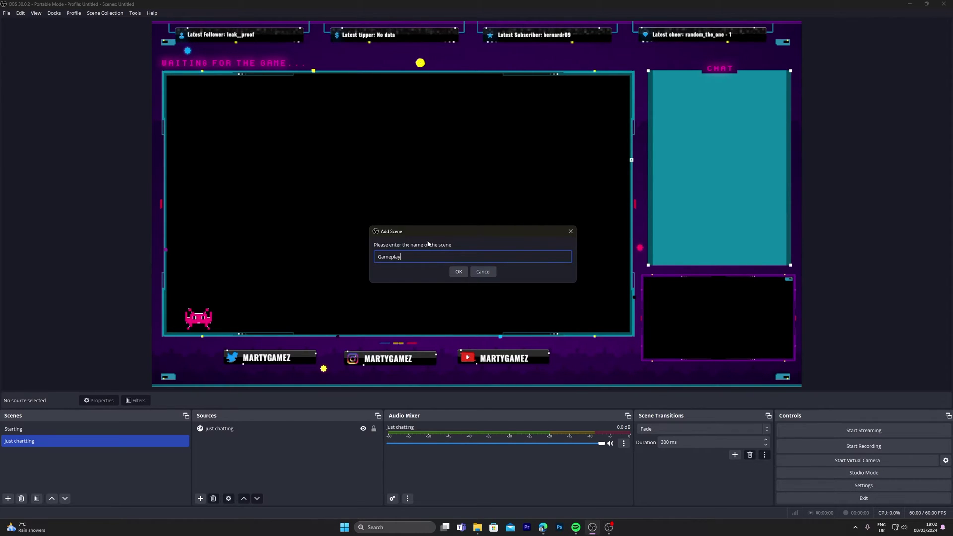
pyautogui.press('Return')
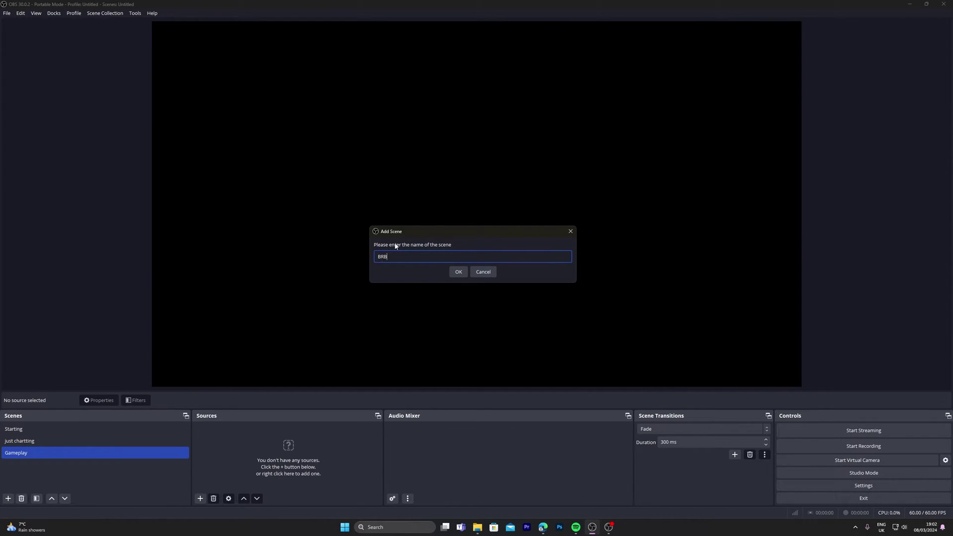
pyautogui.write('BRB')
pyautogui.press('Return')
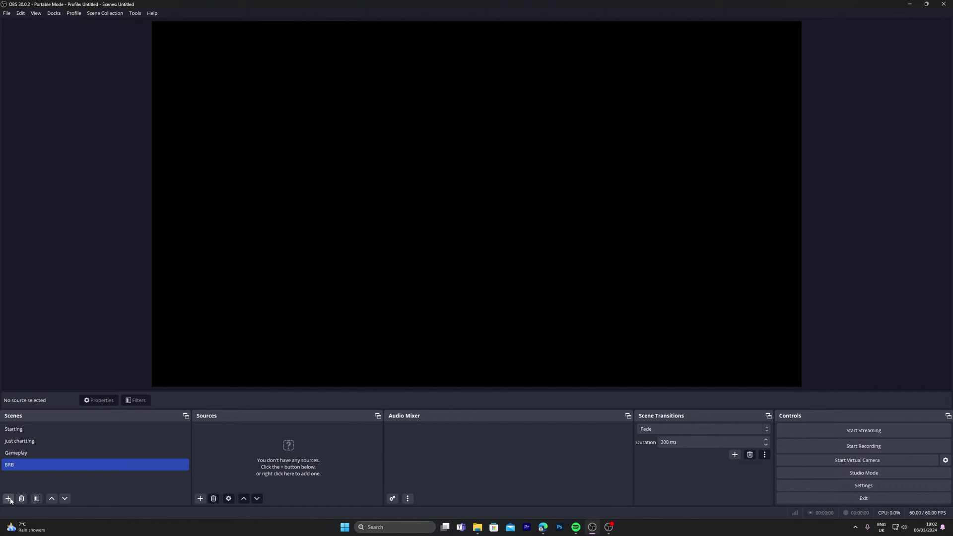
pyautogui.click(8, 500)
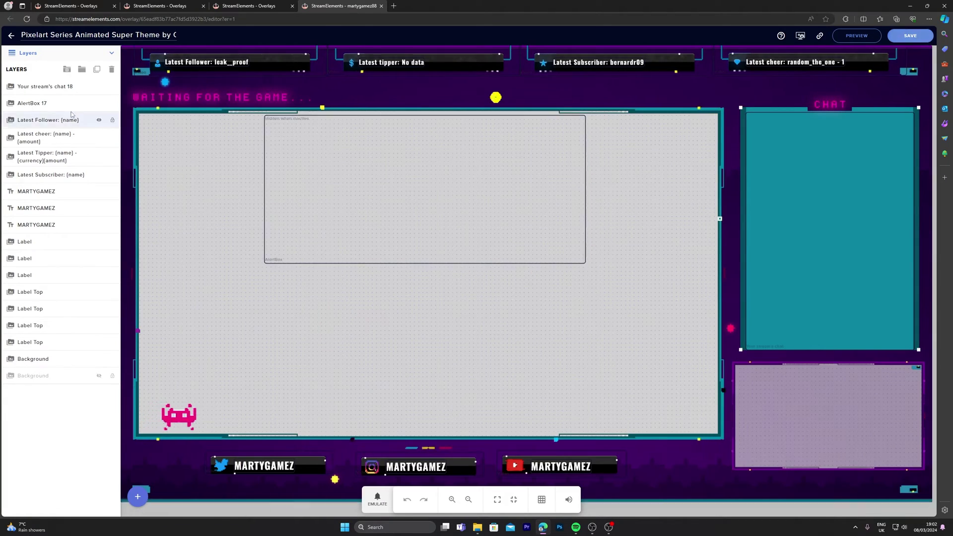
# Step: In the gameplay overlay, hide Labels Vertical and Cam with labels, show Labels Horizontal, save, and copy its link
pyautogui.click(11, 38)
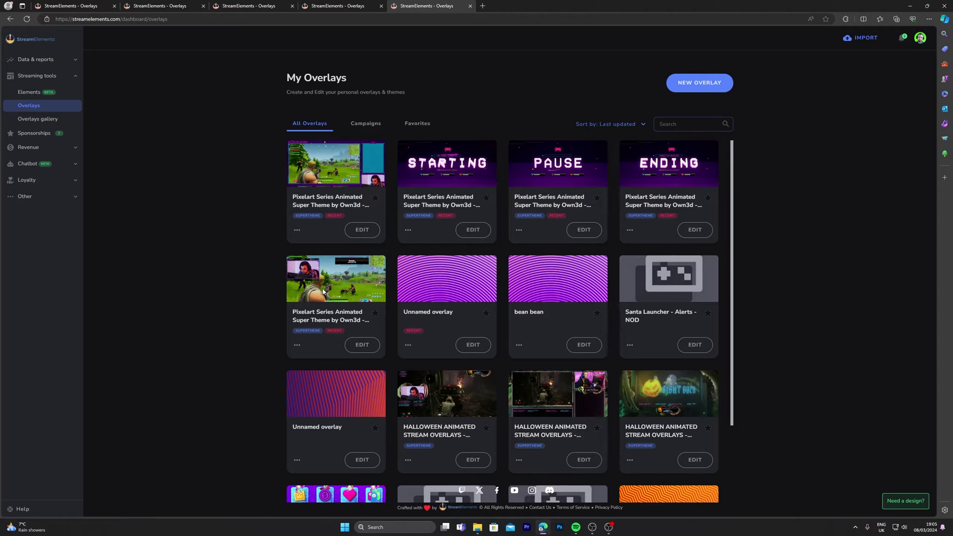
pyautogui.click(362, 344)
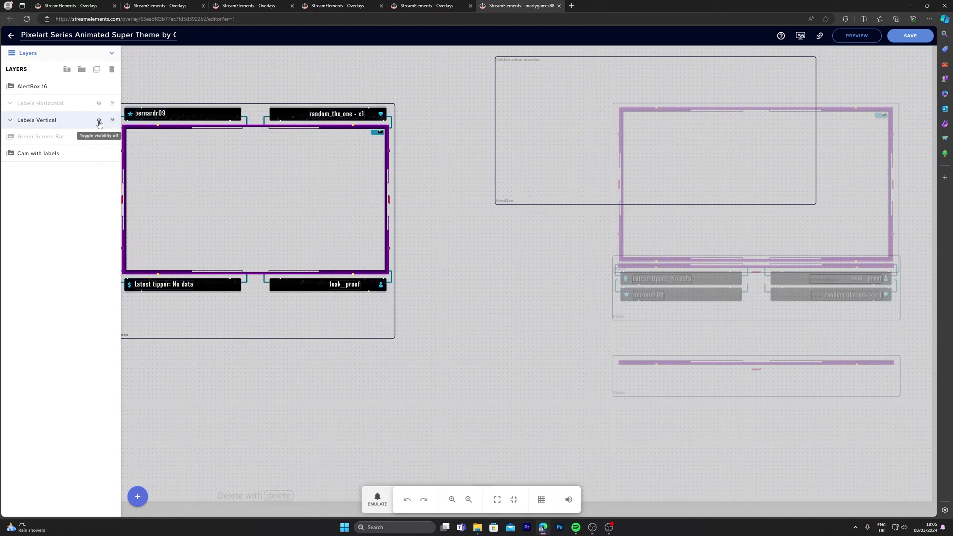
pyautogui.click(100, 122)
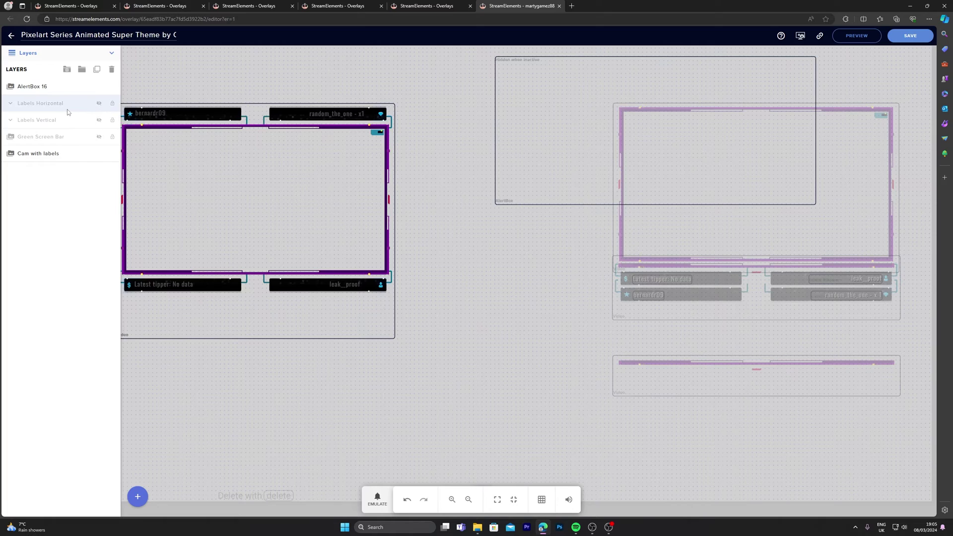
pyautogui.click(99, 104)
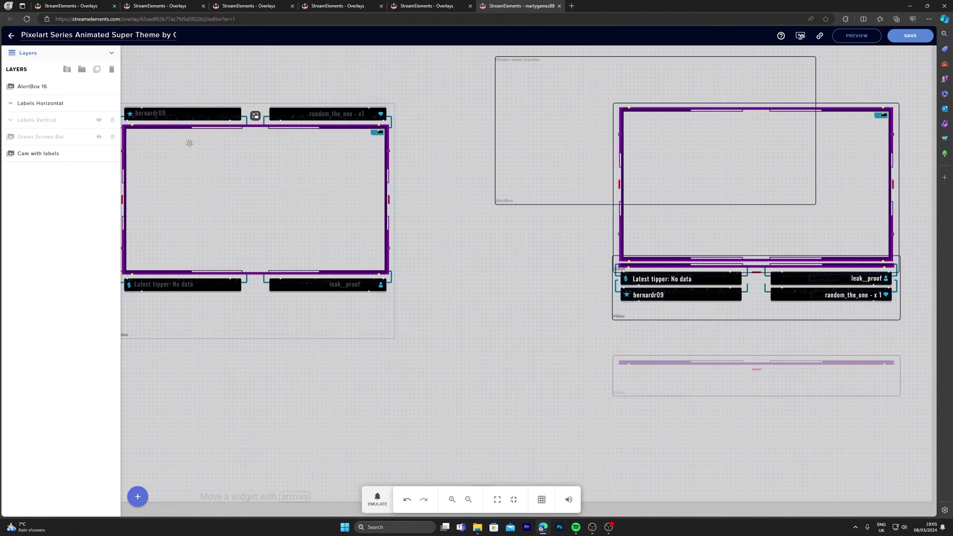
pyautogui.click(99, 154)
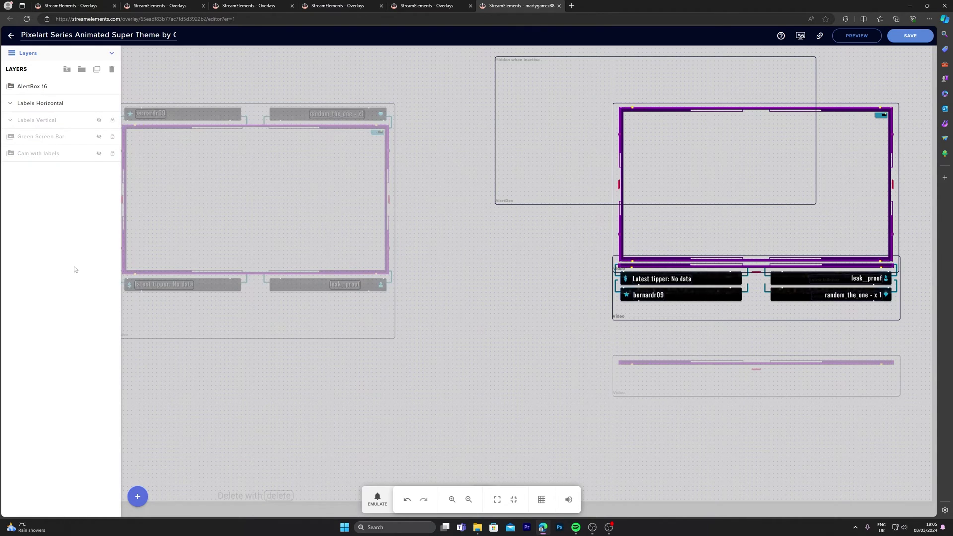
pyautogui.click(911, 36)
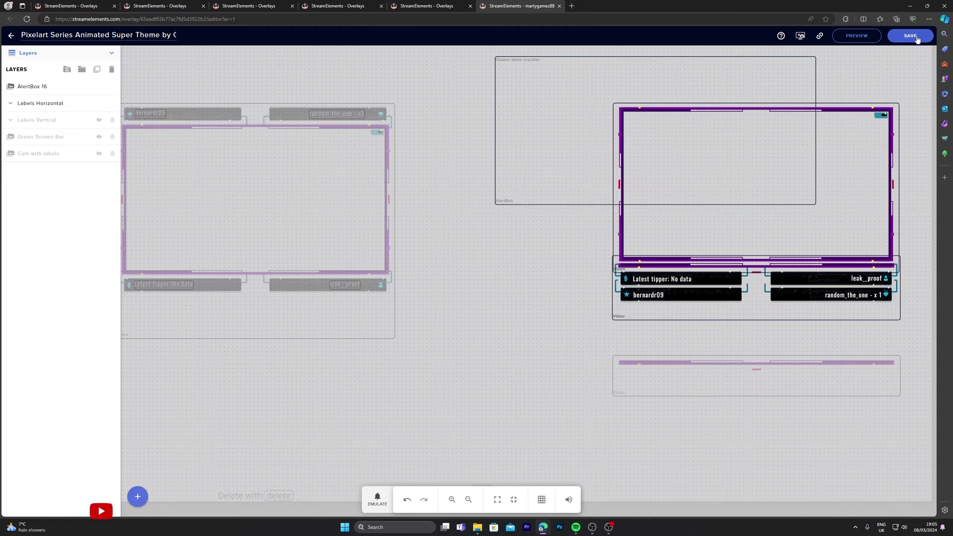
pyautogui.click(819, 35)
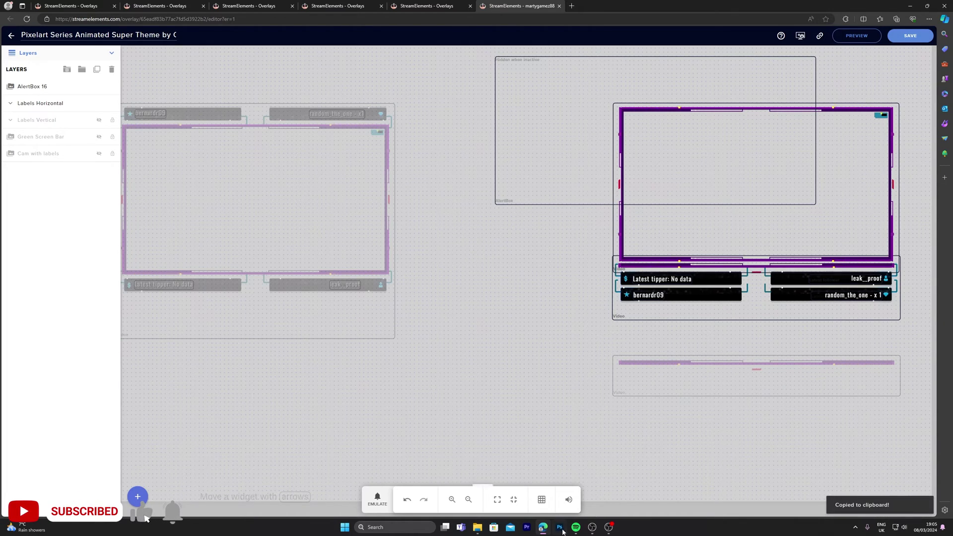
# Step: Add a browser source named 'gameplay' to the Gameplay scene in OBS
pyautogui.click(593, 529)
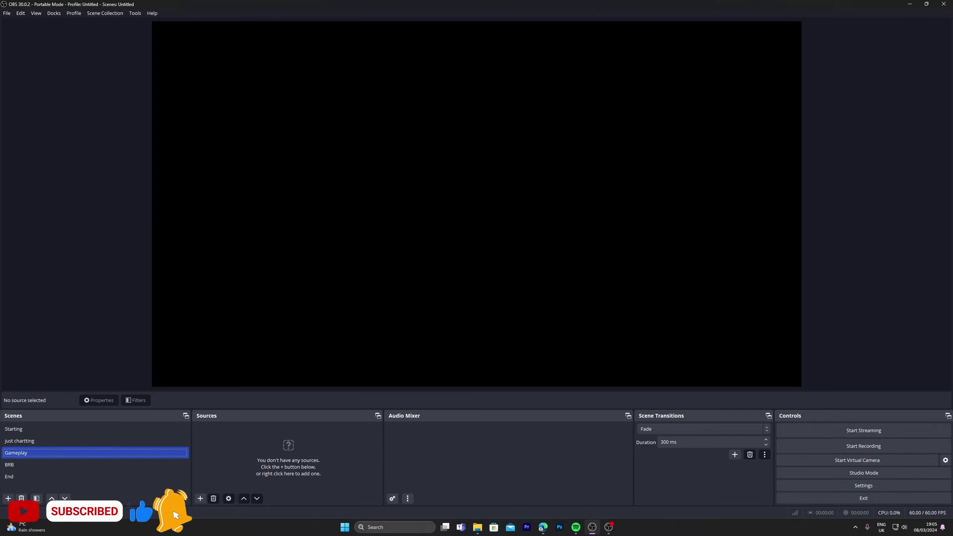
pyautogui.click(200, 498)
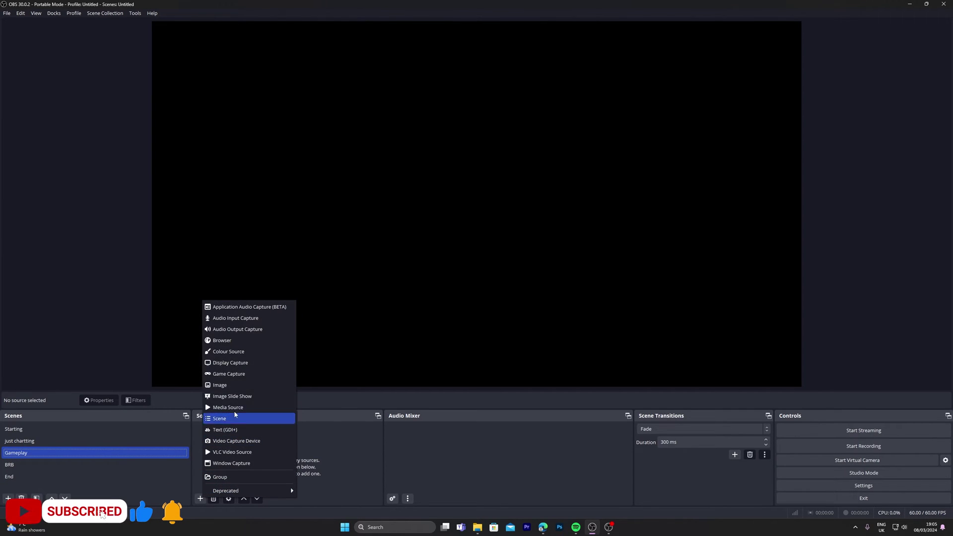
pyautogui.click(238, 340)
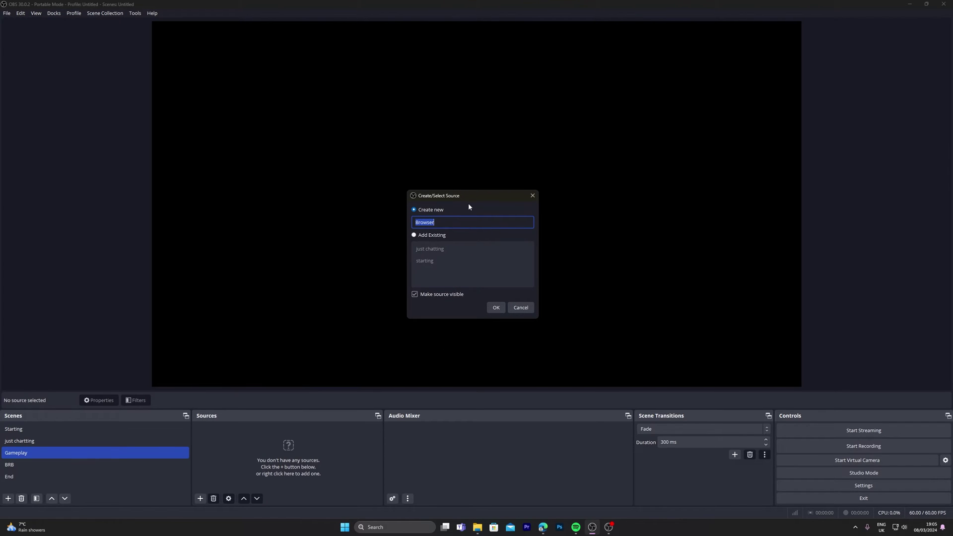
pyautogui.write('gameplay')
pyautogui.click(496, 308)
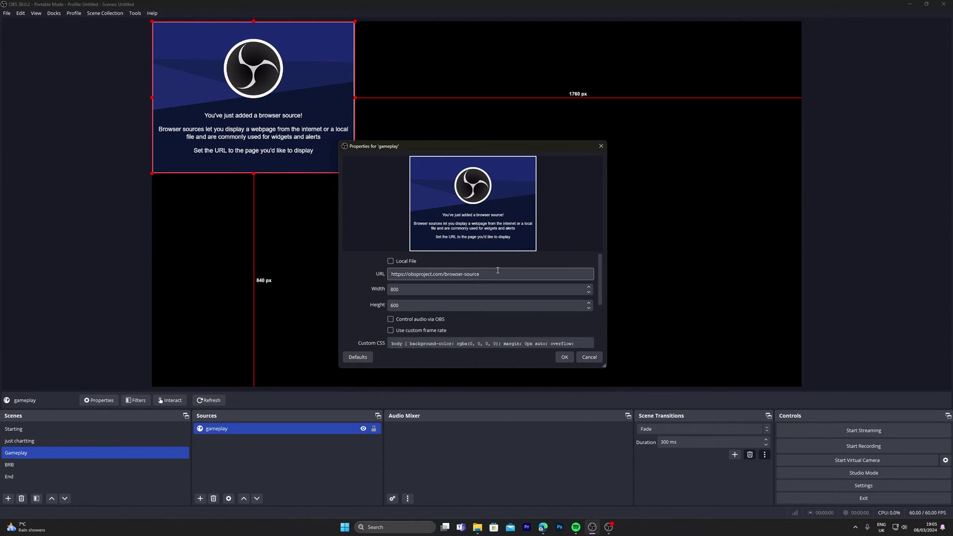
# Step: Paste the overlay URL, set 1920×1080 with OBS audio control, fit it to the canvas, and select BRB
pyautogui.tripleClick(497, 270)
pyautogui.hotkey('ctrl', 'v')
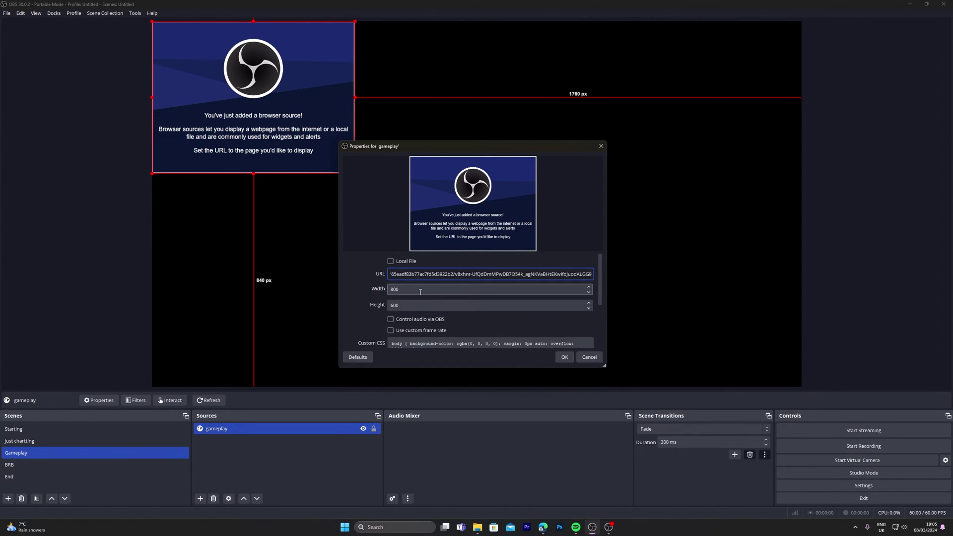
pyautogui.press('Tab')
pyautogui.write('1920')
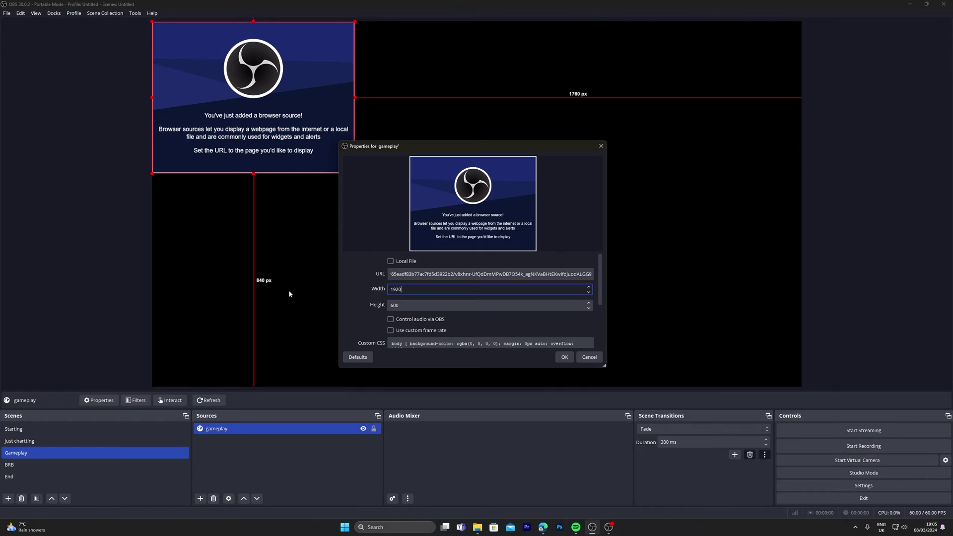
pyautogui.press('Tab')
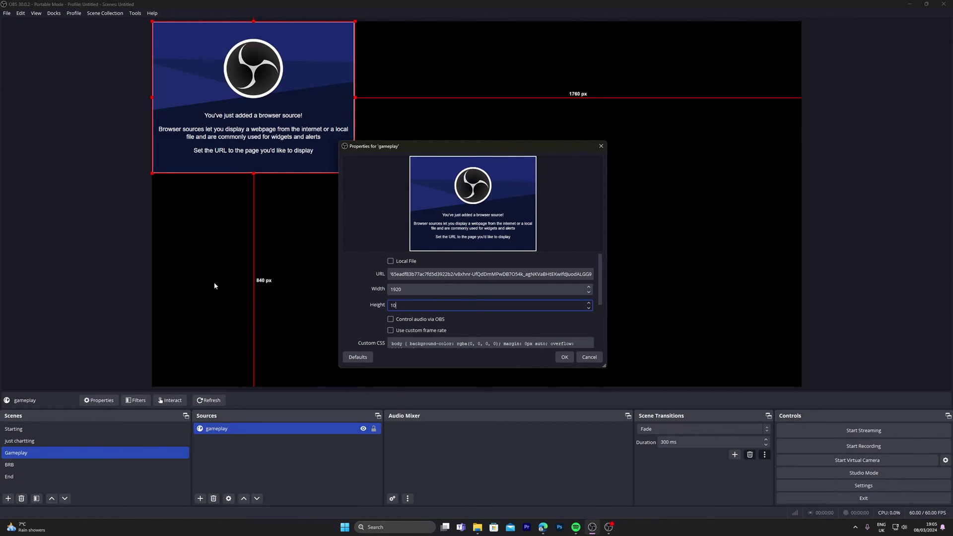
pyautogui.write('1080')
pyautogui.click(395, 321)
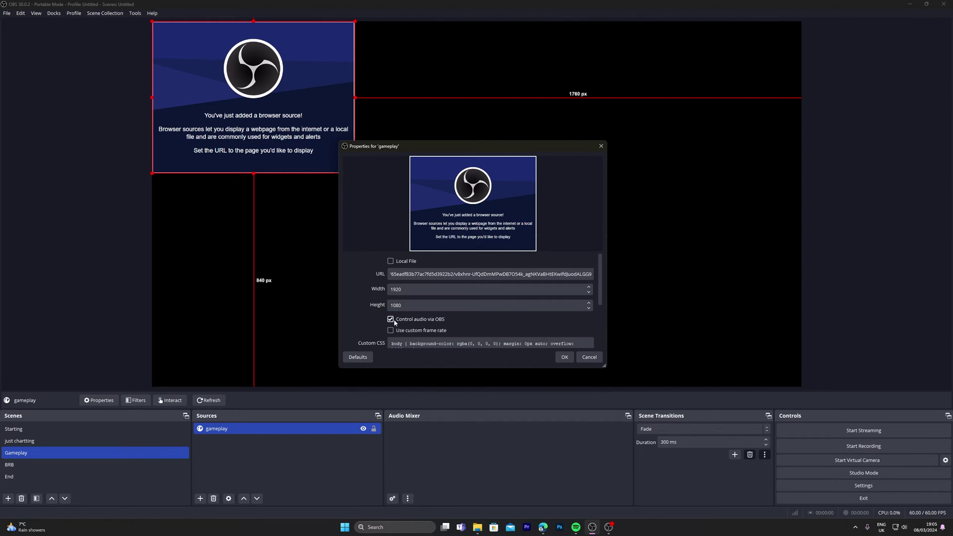
pyautogui.click(568, 358)
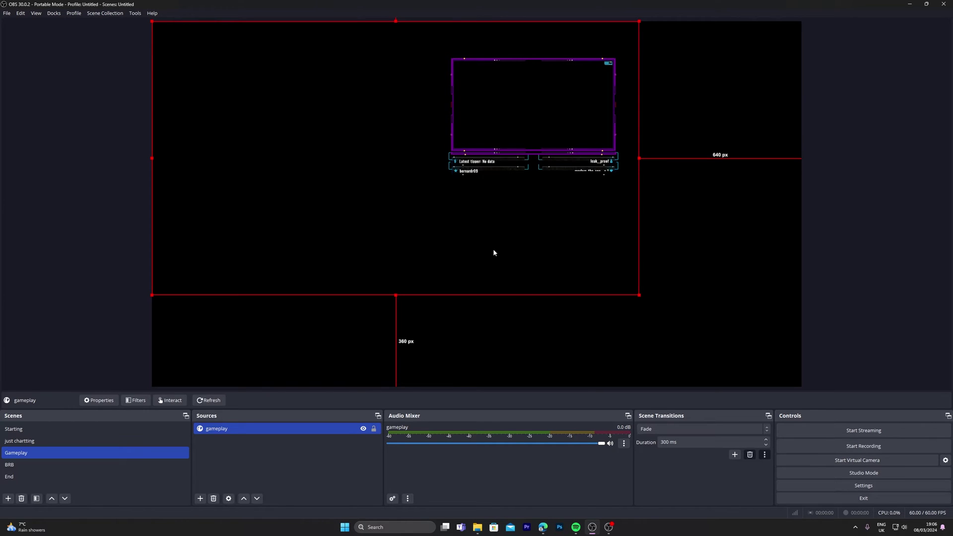
pyautogui.hotkey('ctrl', 'f')
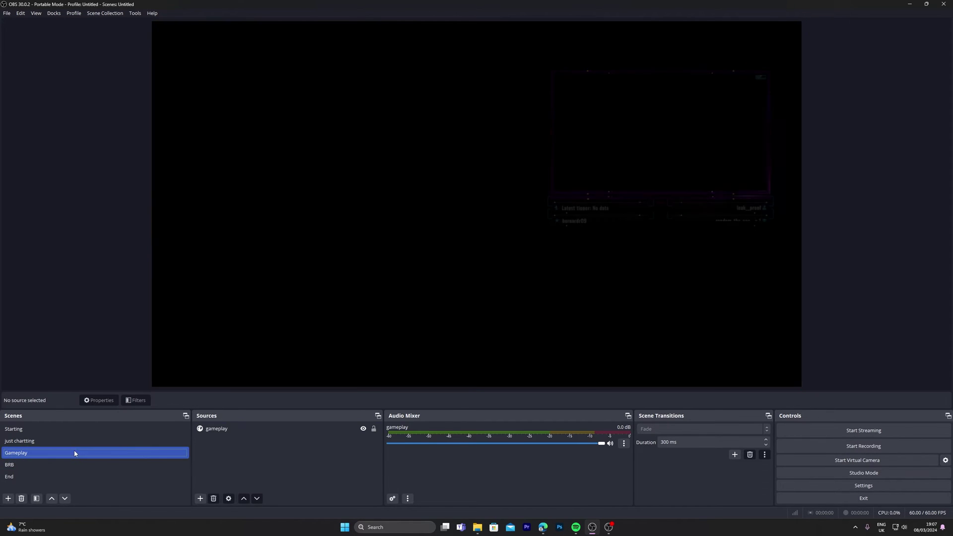
pyautogui.click(100, 467)
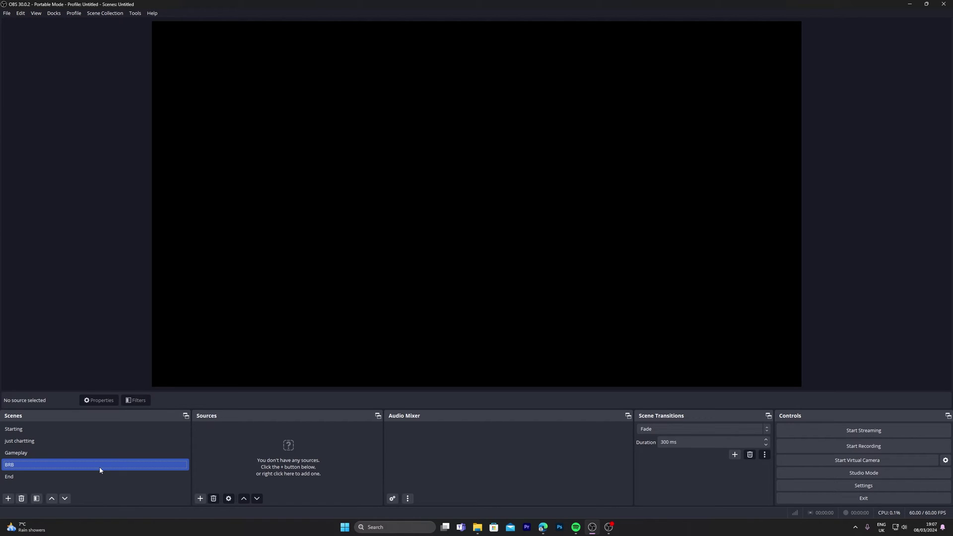
# Step: Replace the BRB overlay's USERNAME placeholder with the channel name, save, and copy its link
pyautogui.click(546, 531)
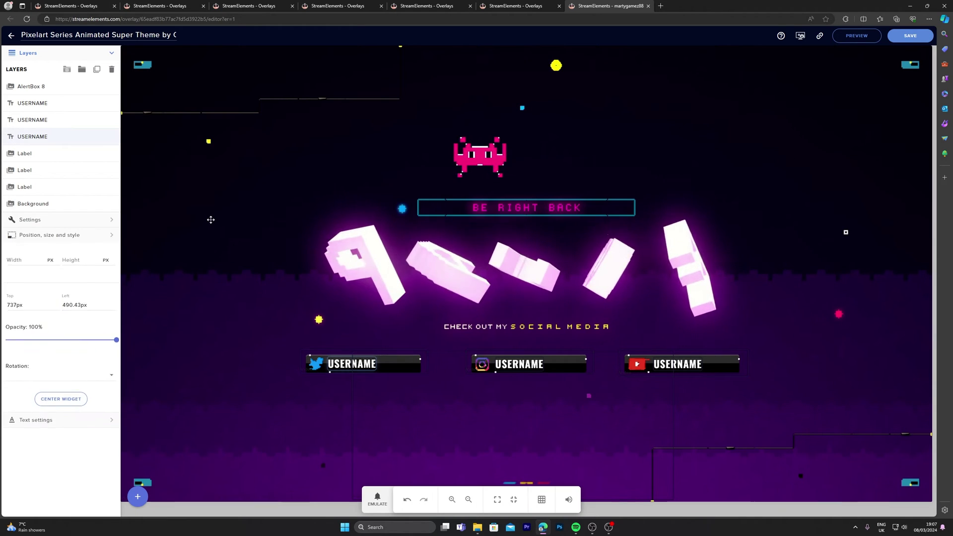
pyautogui.click(65, 222)
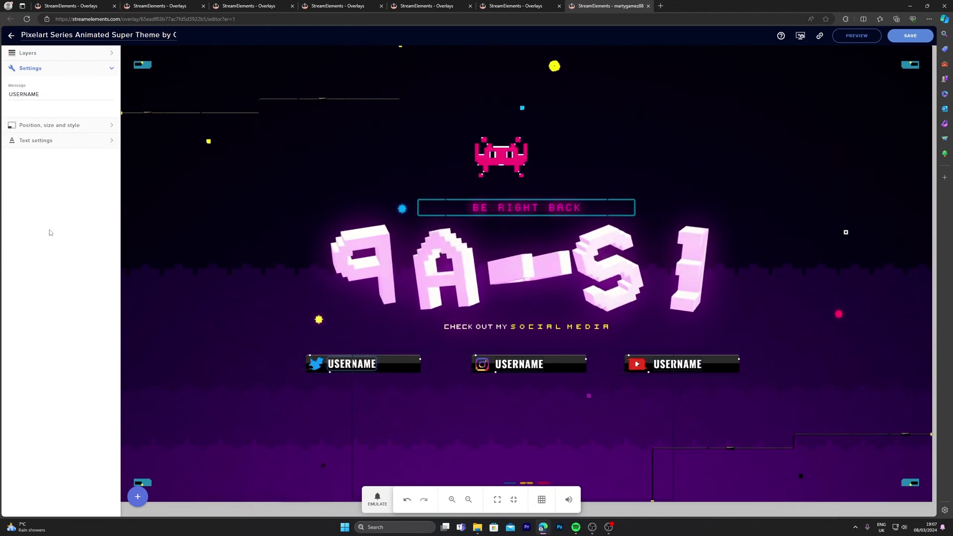
pyautogui.doubleClick(59, 90)
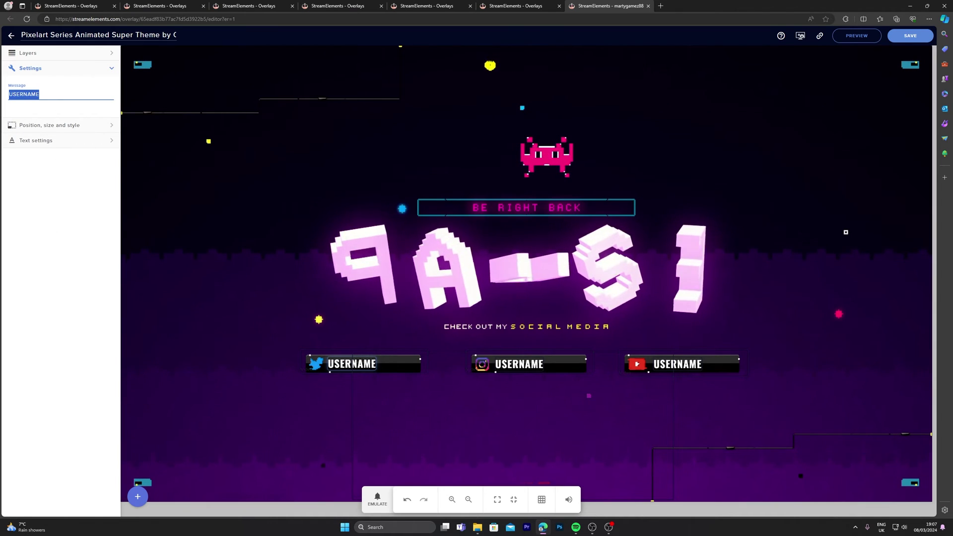
pyautogui.write('MARTYG')
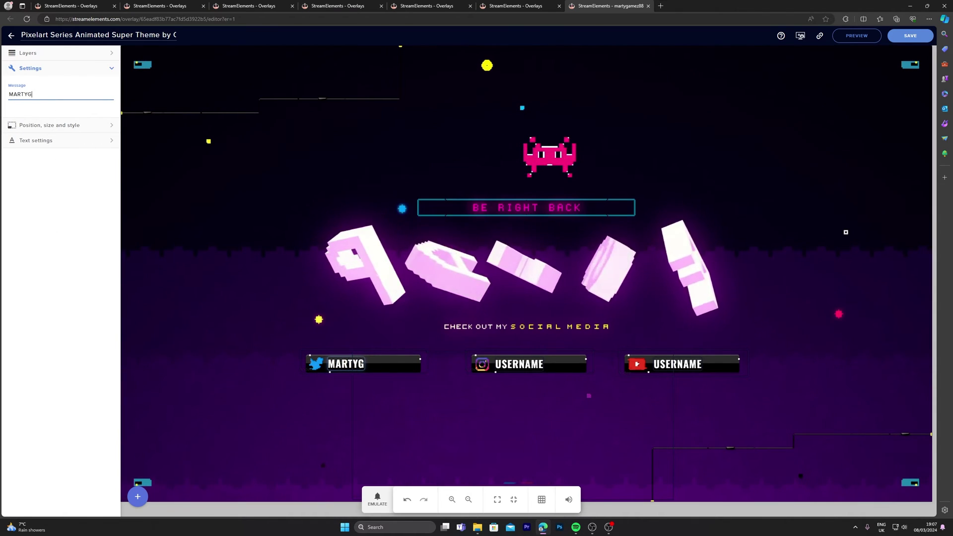
pyautogui.write('AMEZ')
pyautogui.click(836, 54)
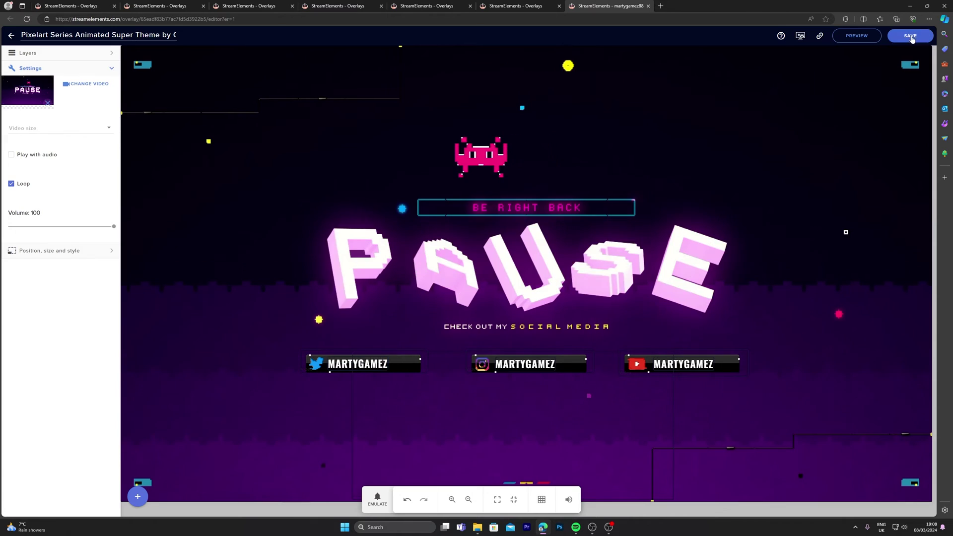
pyautogui.click(819, 35)
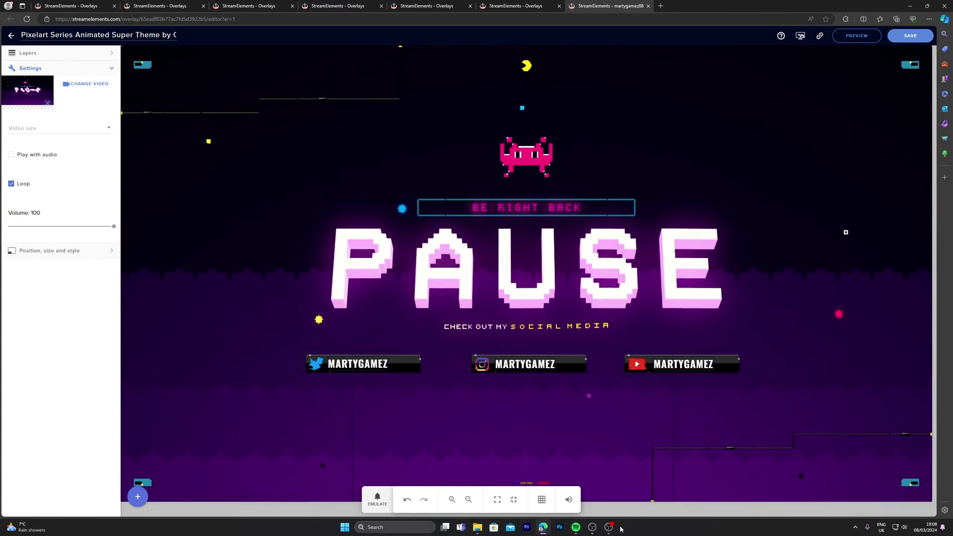
pyautogui.click(600, 533)
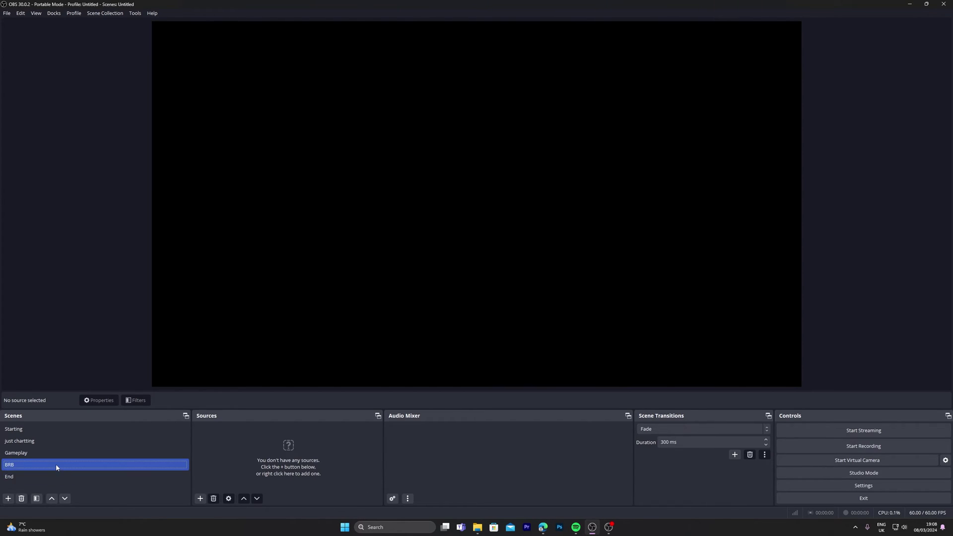
# Step: Add a browser source named 'be right back' to the BRB scene
pyautogui.click(201, 498)
pyautogui.click(233, 351)
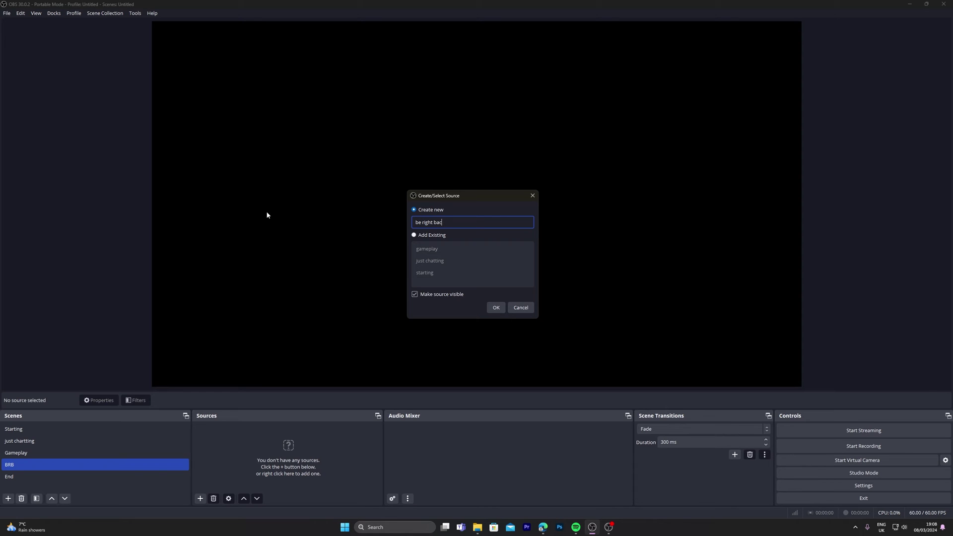
pyautogui.write('be right back')
pyautogui.click(497, 308)
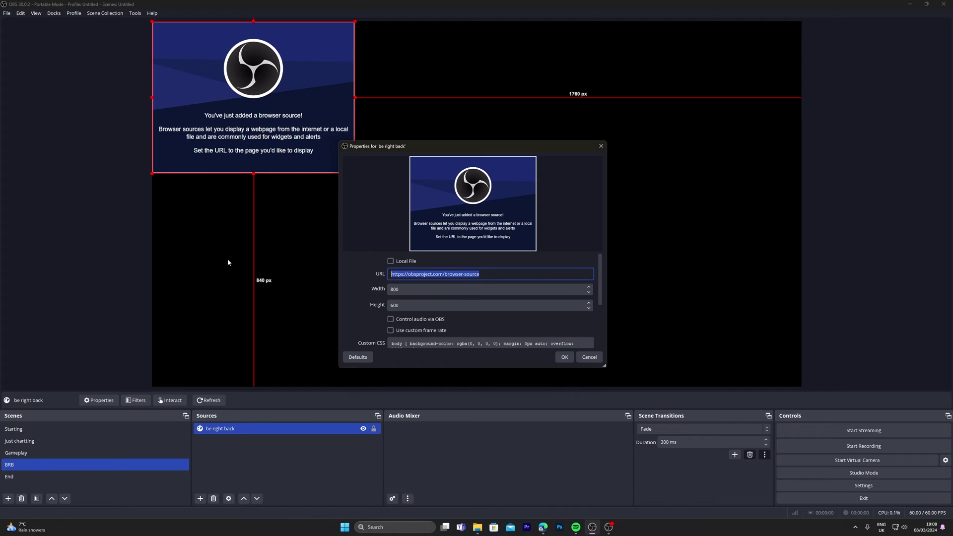
# Step: Paste the PAUSE overlay URL, set the size to 1920×1080, confirm, and switch to the End scene
pyautogui.hotkey('ctrl', 'v')
pyautogui.press('Tab')
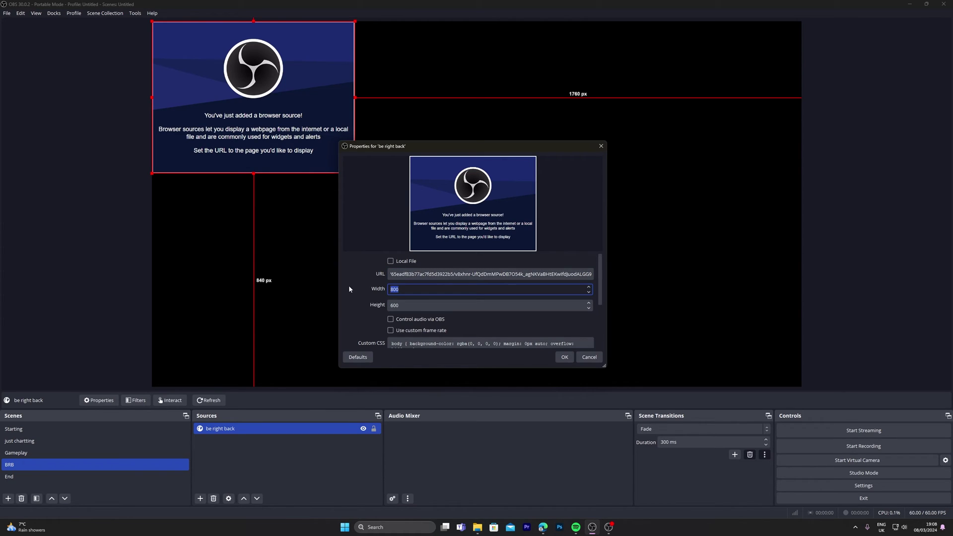
pyautogui.write('1920')
pyautogui.press('Tab')
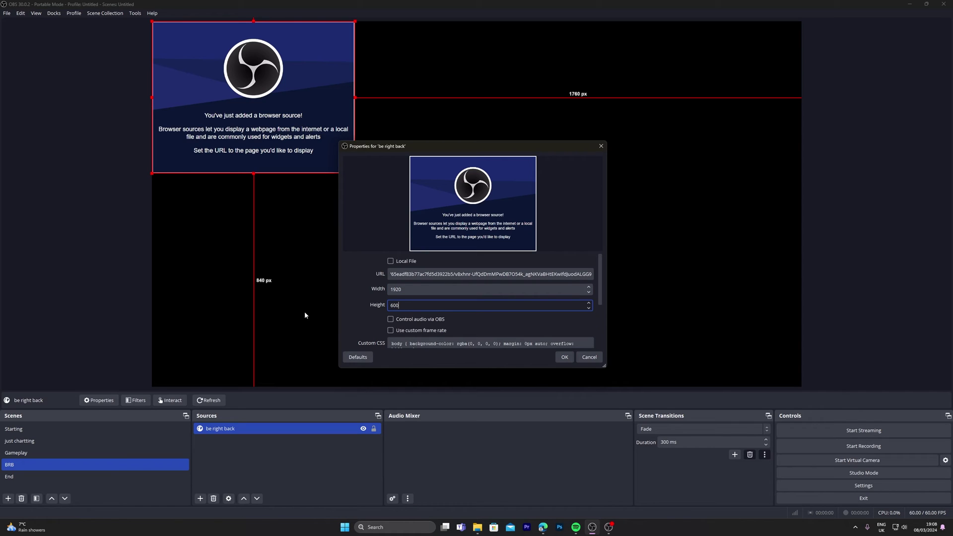
pyautogui.press('BackSpace')
pyautogui.press('BackSpace')
pyautogui.press('BackSpace')
pyautogui.write('1080')
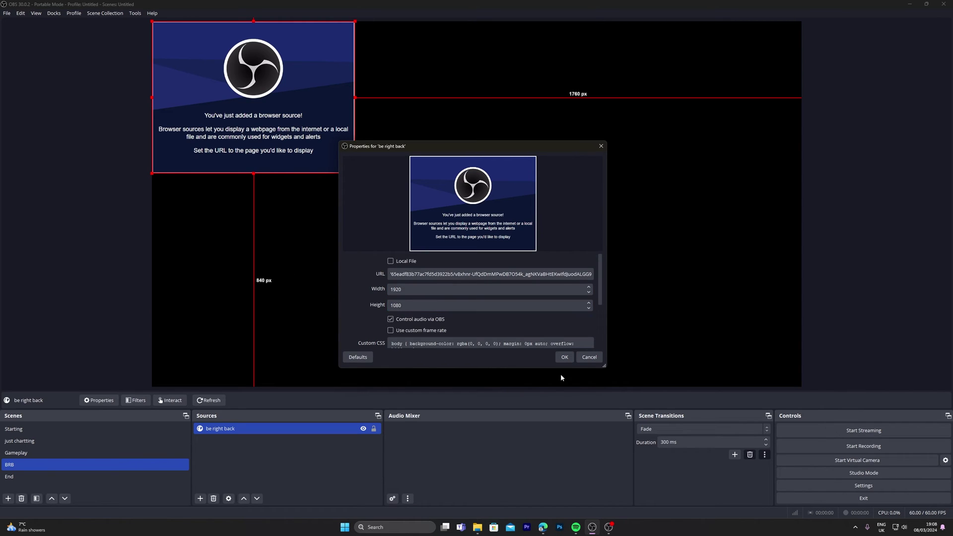
pyautogui.click(565, 357)
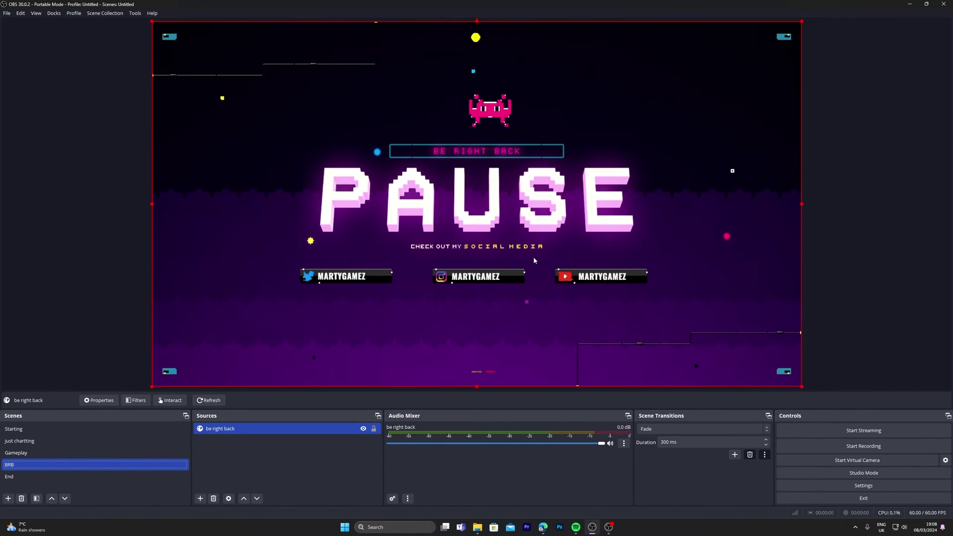
pyautogui.click(94, 299)
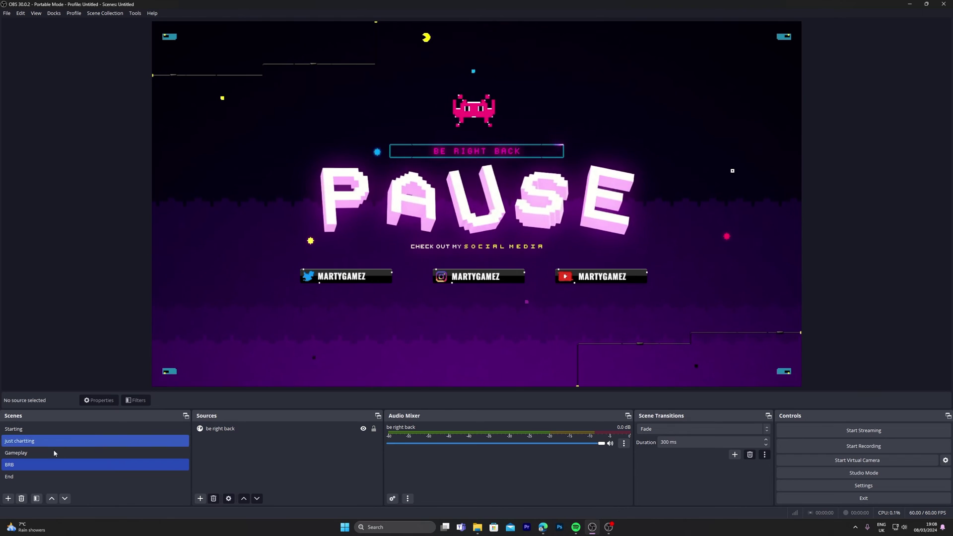
pyautogui.click(13, 477)
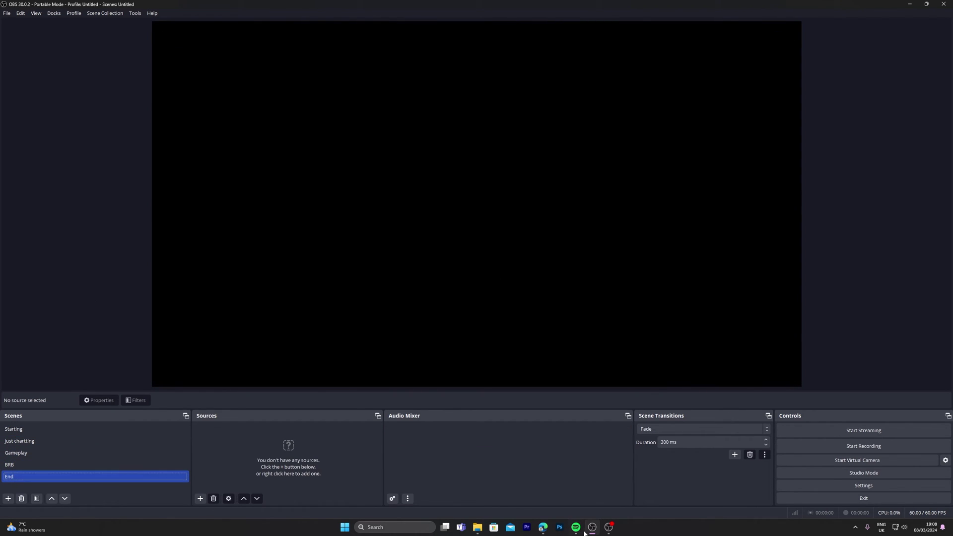
# Step: Copy the THANKS FOR WATCHING ending overlay's link in StreamElements and return to OBS Studio
pyautogui.click(542, 528)
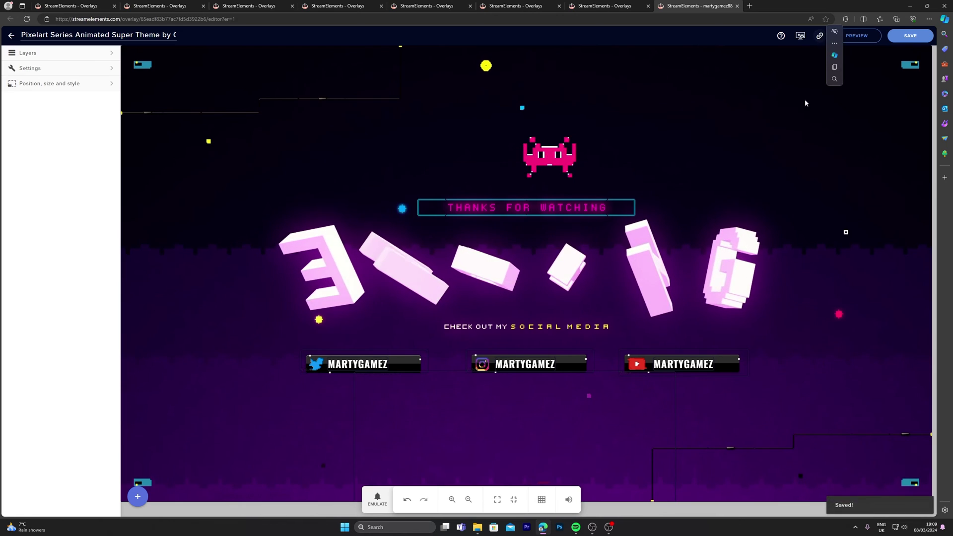
pyautogui.hotkey('ctrl', 'c')
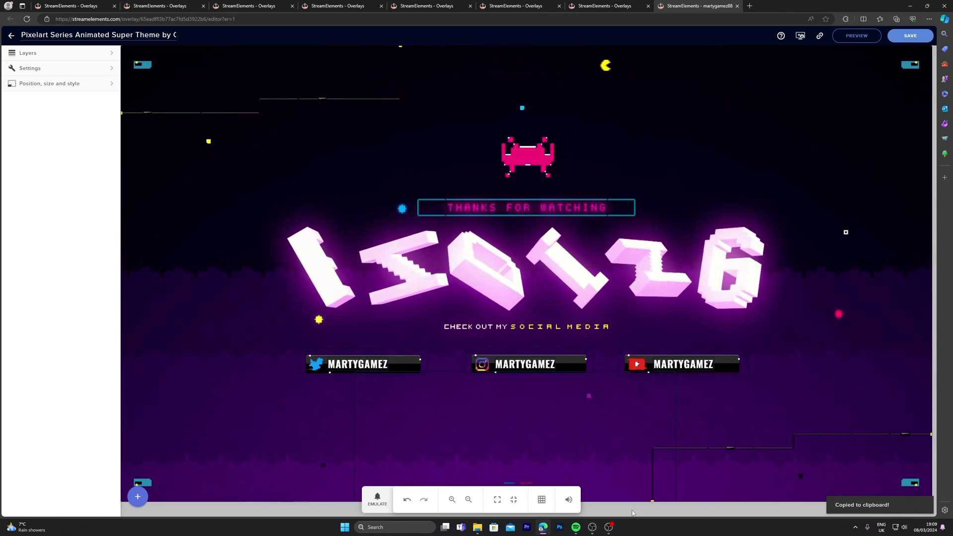
pyautogui.click(593, 529)
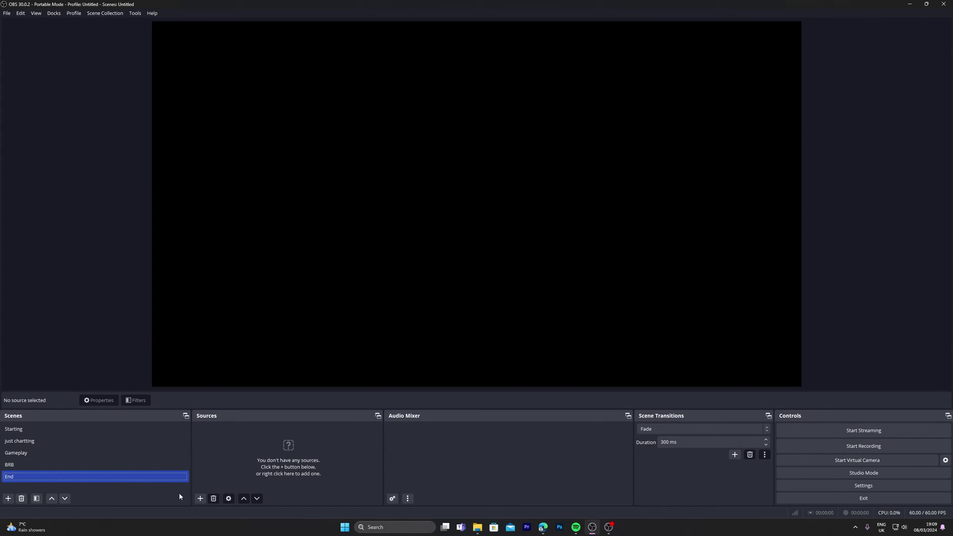
# Step: Add an 'ending' browser source to the End scene at 1920×1080 with OBS audio control
pyautogui.click(200, 499)
pyautogui.click(218, 344)
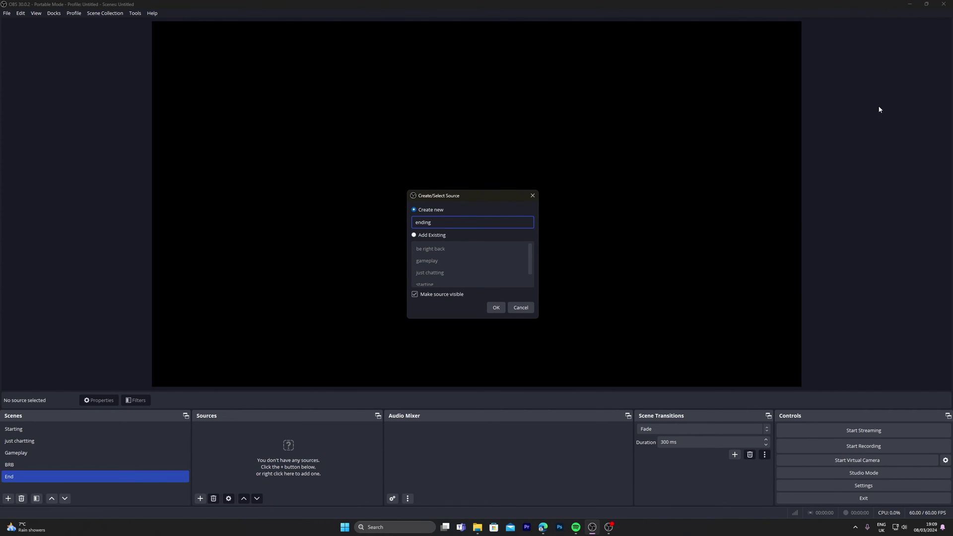
pyautogui.click(494, 307)
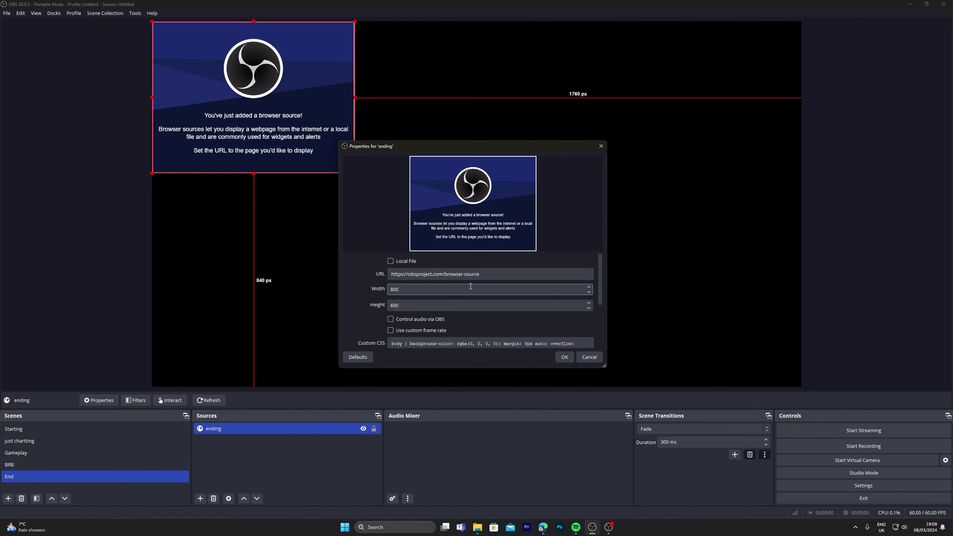
pyautogui.click(391, 292)
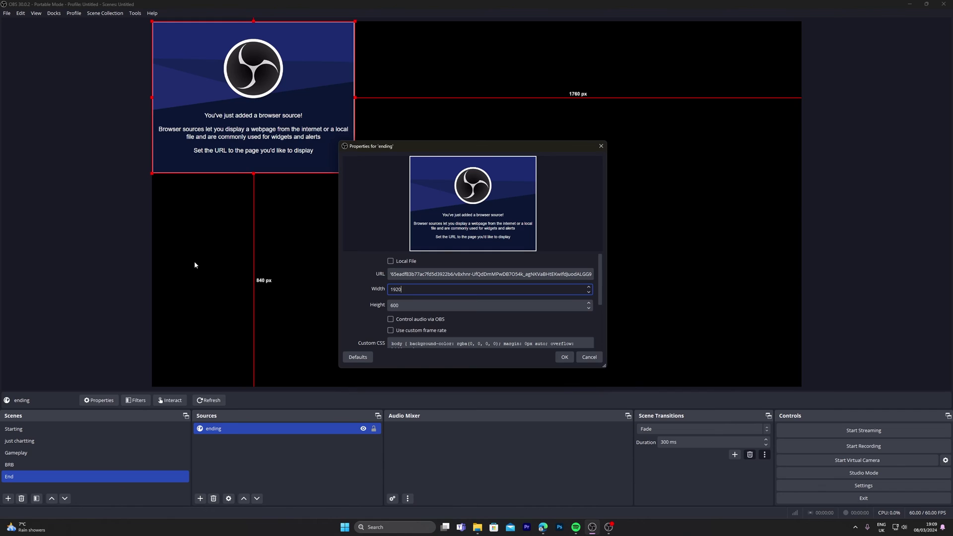
pyautogui.click(399, 305)
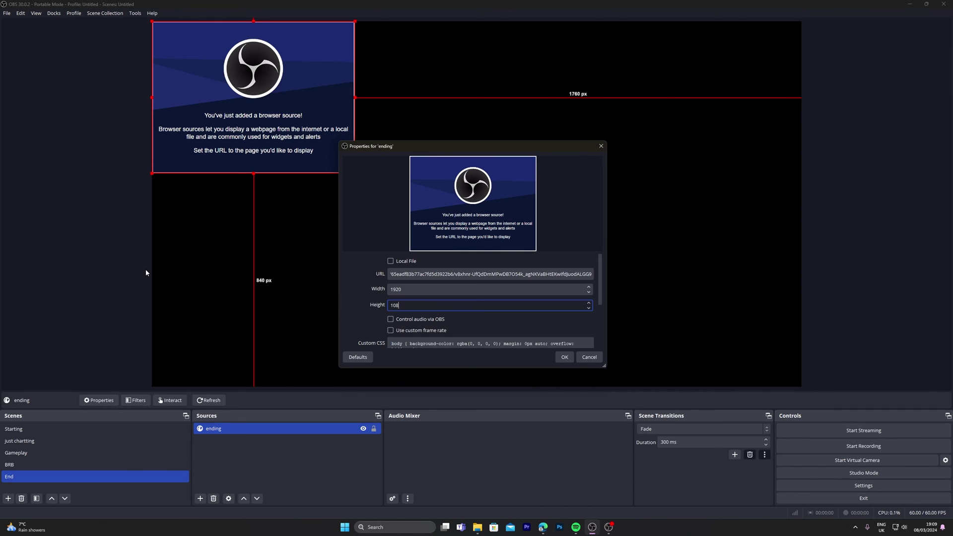
pyautogui.click(390, 320)
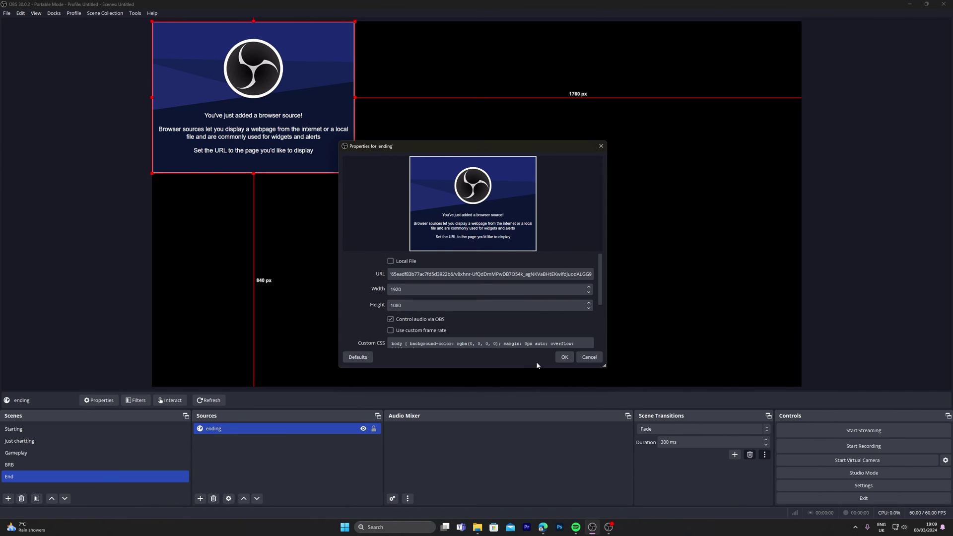
pyautogui.click(565, 357)
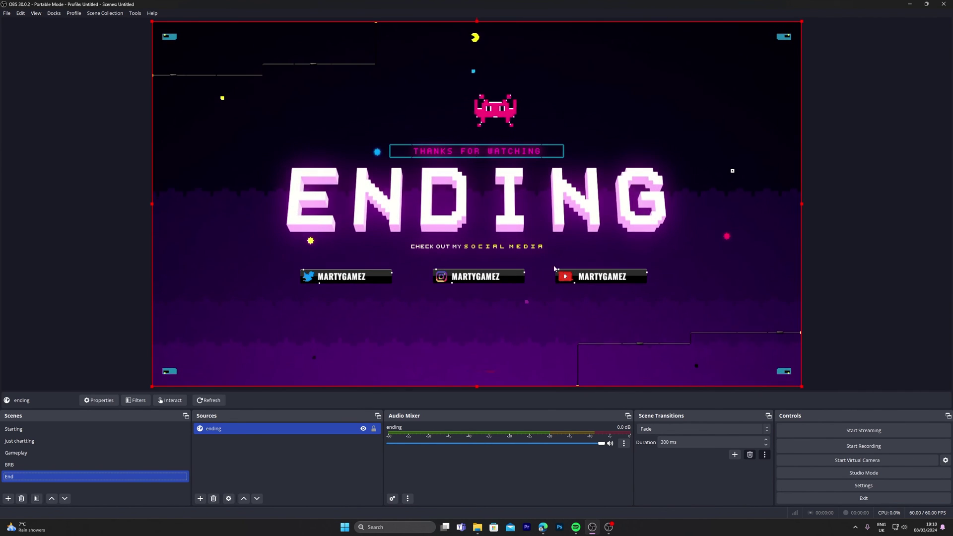
pyautogui.click(124, 263)
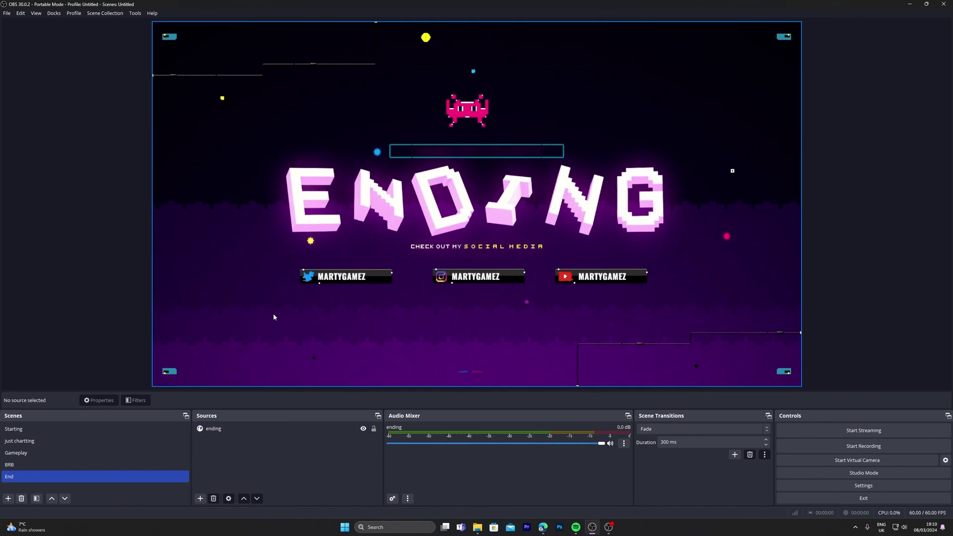
pyautogui.click(55, 430)
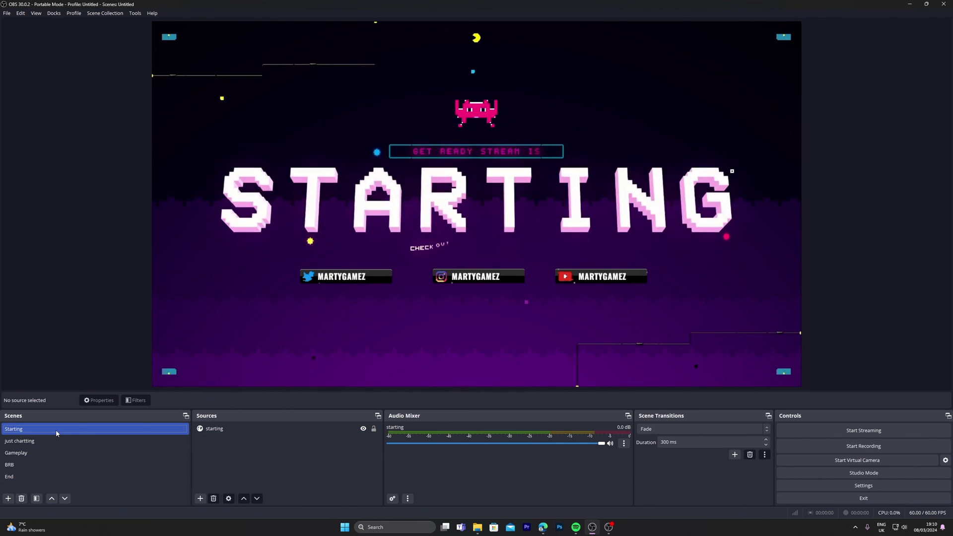
pyautogui.click(49, 441)
pyautogui.click(37, 453)
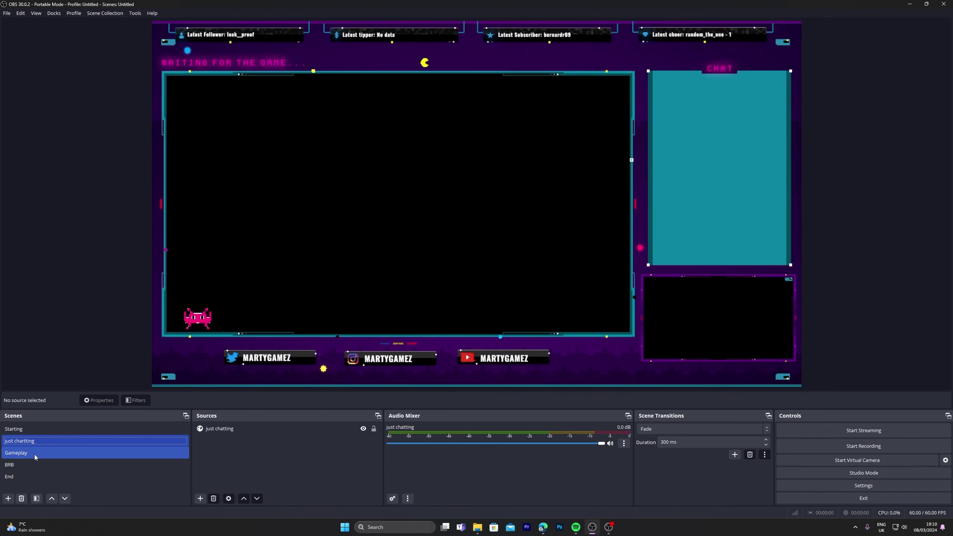
pyautogui.click(29, 465)
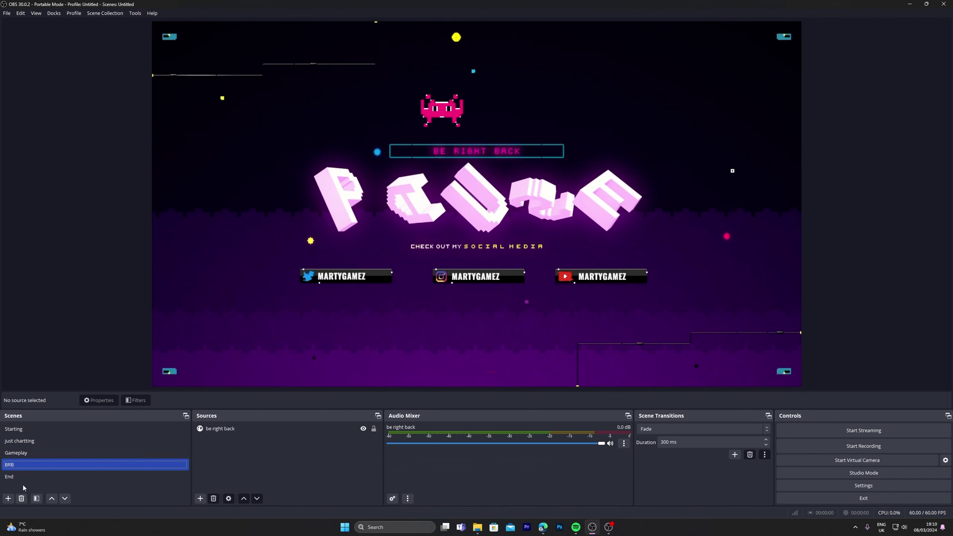
pyautogui.click(23, 477)
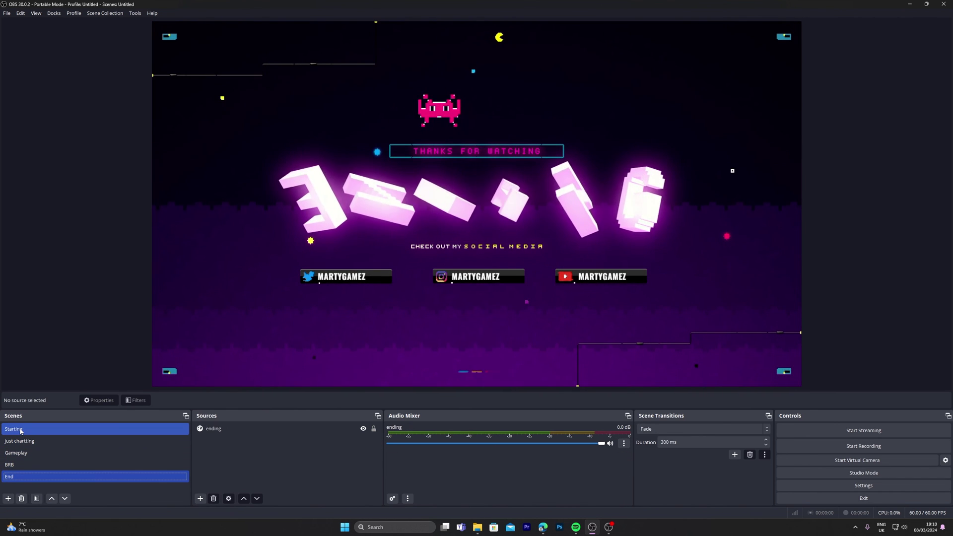